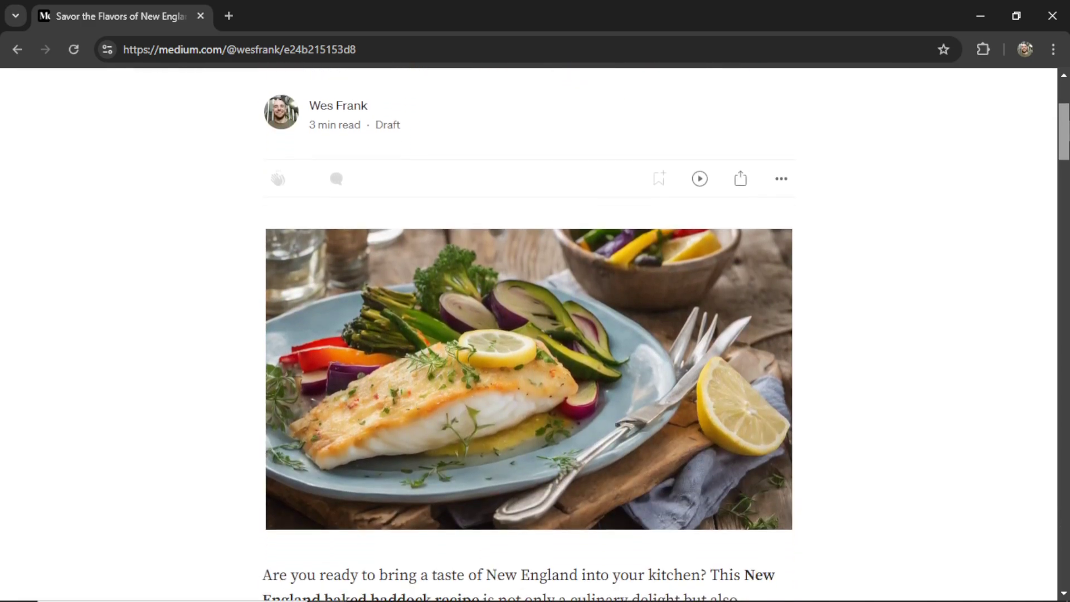
# Step: Scroll through the Medium draft of the New England baked haddock recipe article
pyautogui.scroll(-5, 527, 335)
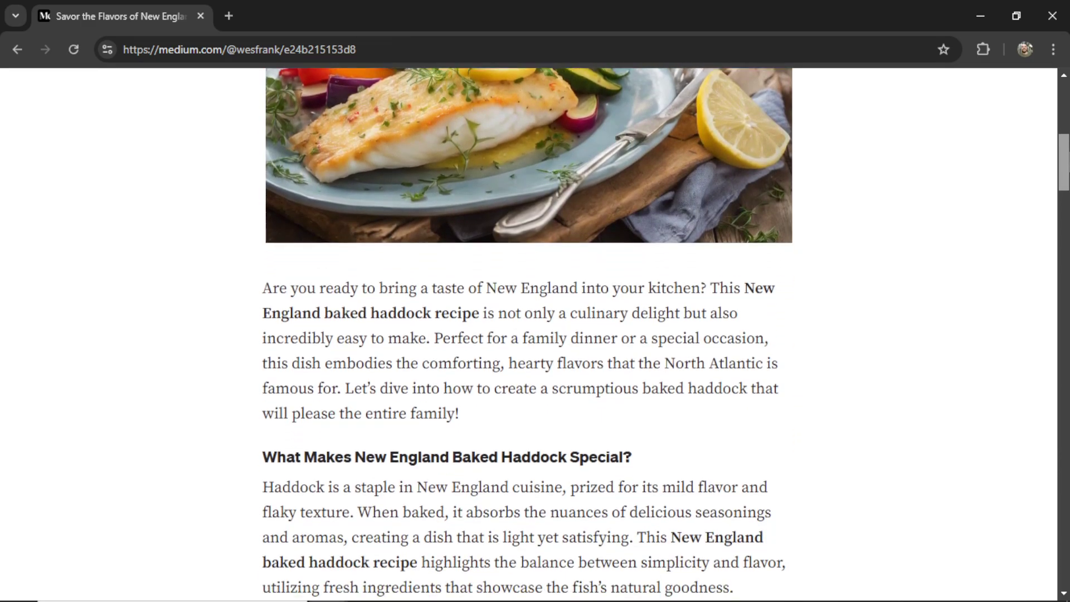
pyautogui.scroll(-5, 527, 335)
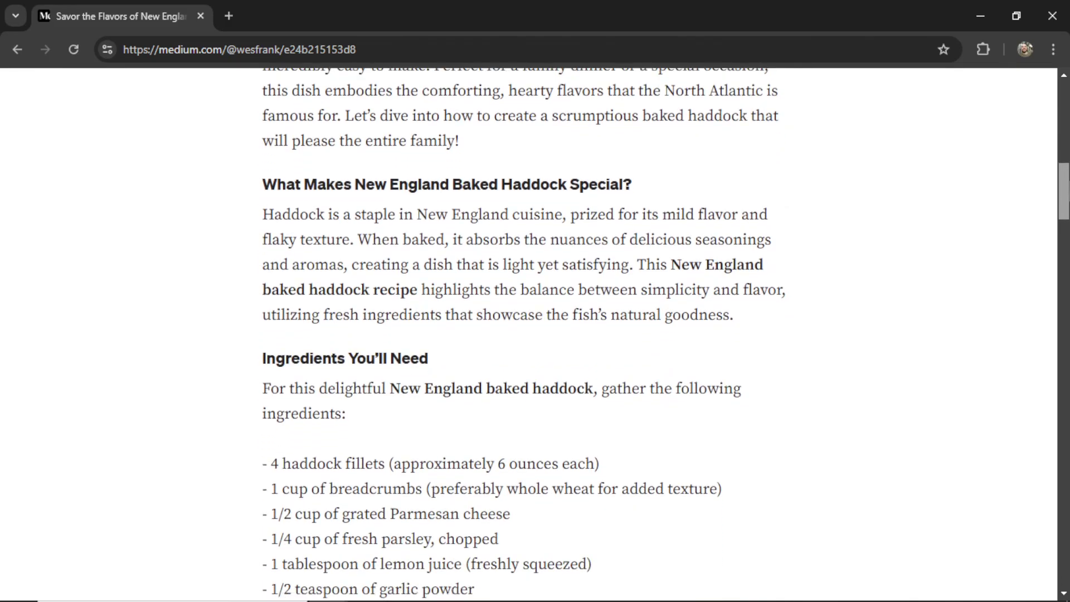
pyautogui.scroll(-7, 527, 334)
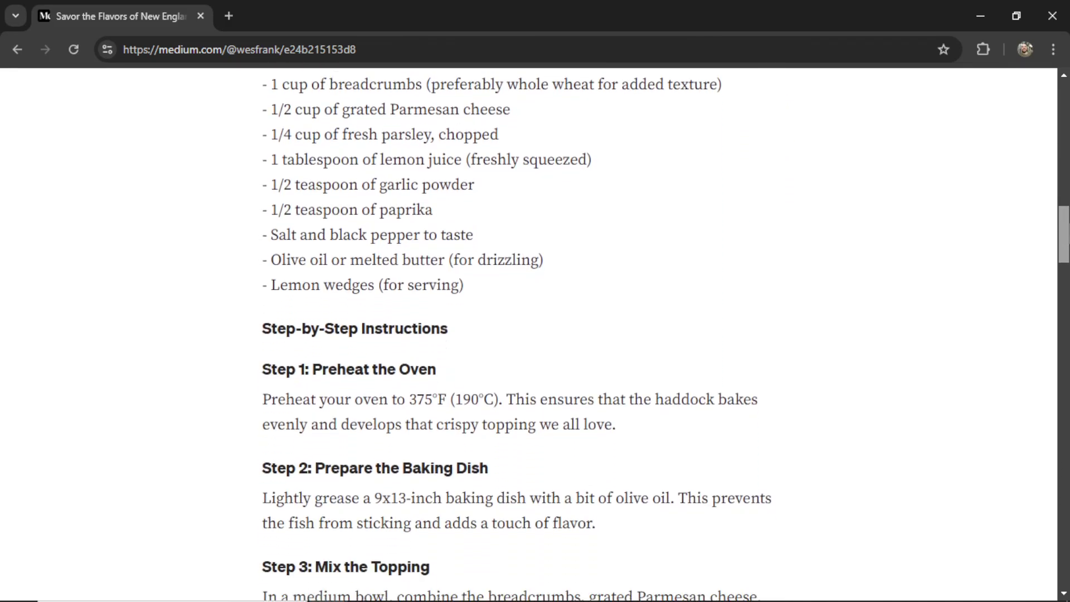
pyautogui.moveTo(1065, 245); pyautogui.dragTo(1066, 370)
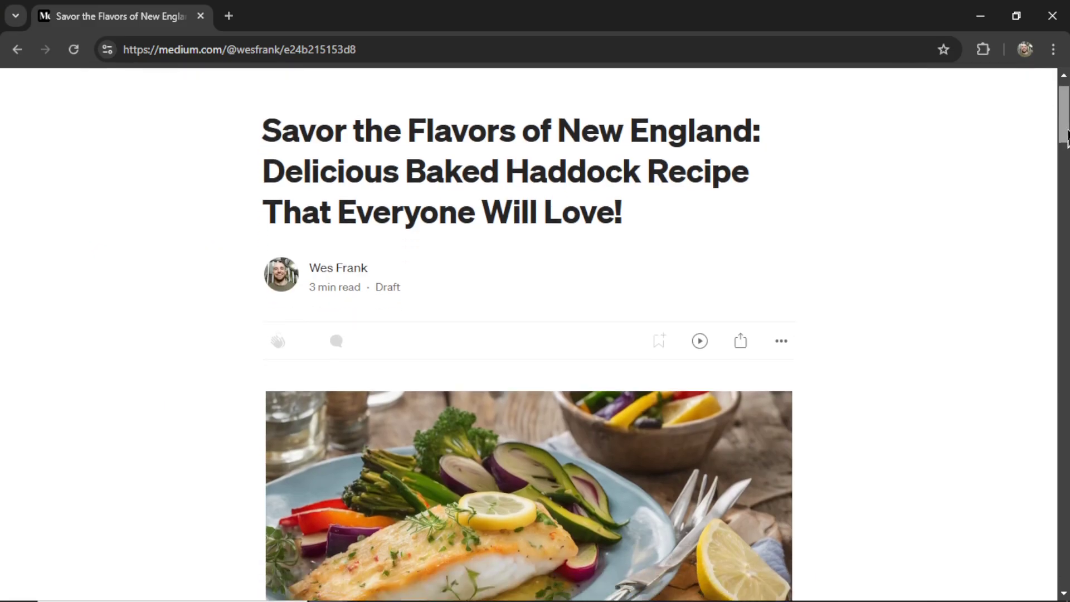
pyautogui.moveTo(1066, 137); pyautogui.dragTo(1066, 295)
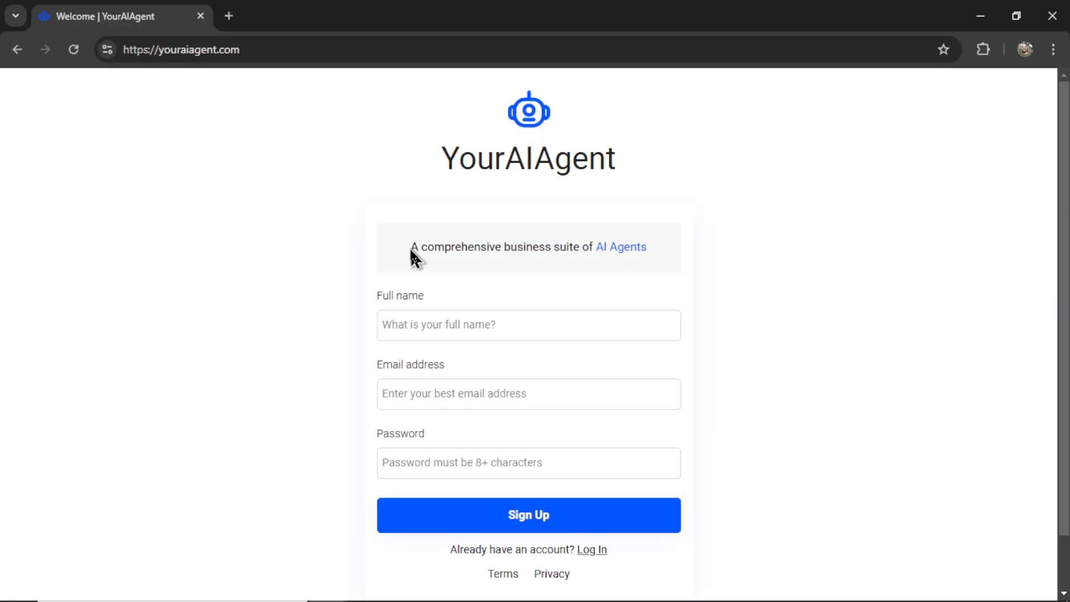
# Step: Sign up for a YourAIAgent account and enter the app
pyautogui.moveTo(413, 247); pyautogui.dragTo(644, 246)
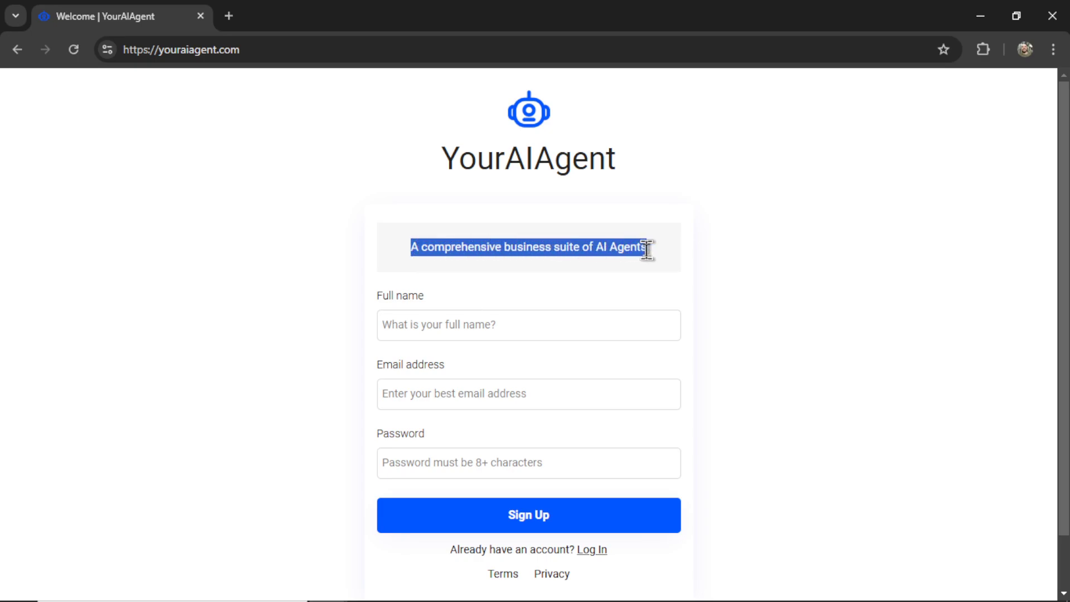
pyautogui.click(772, 360)
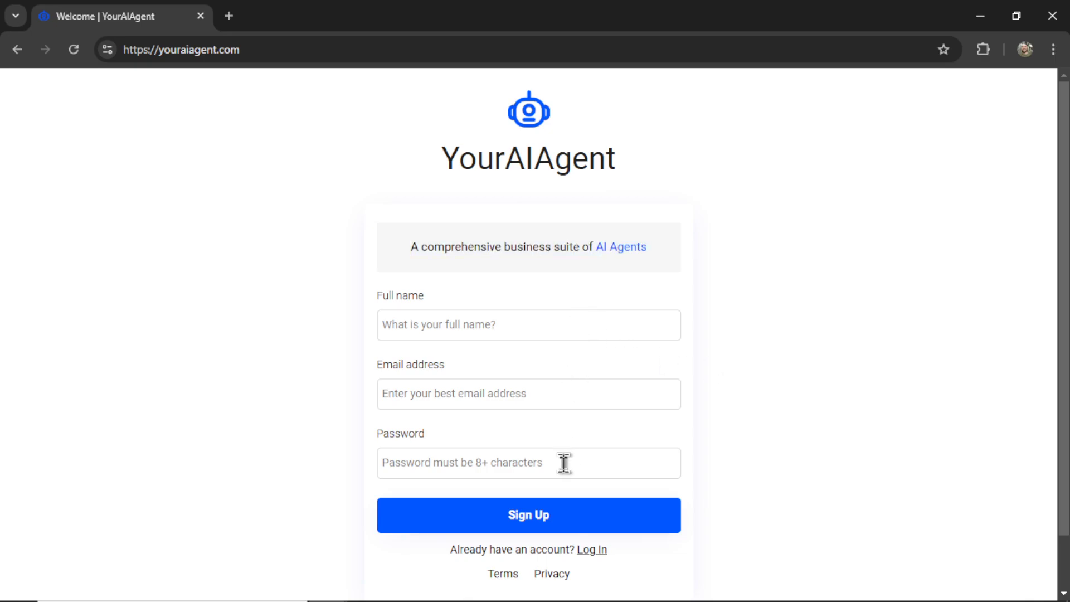
pyautogui.click(556, 517)
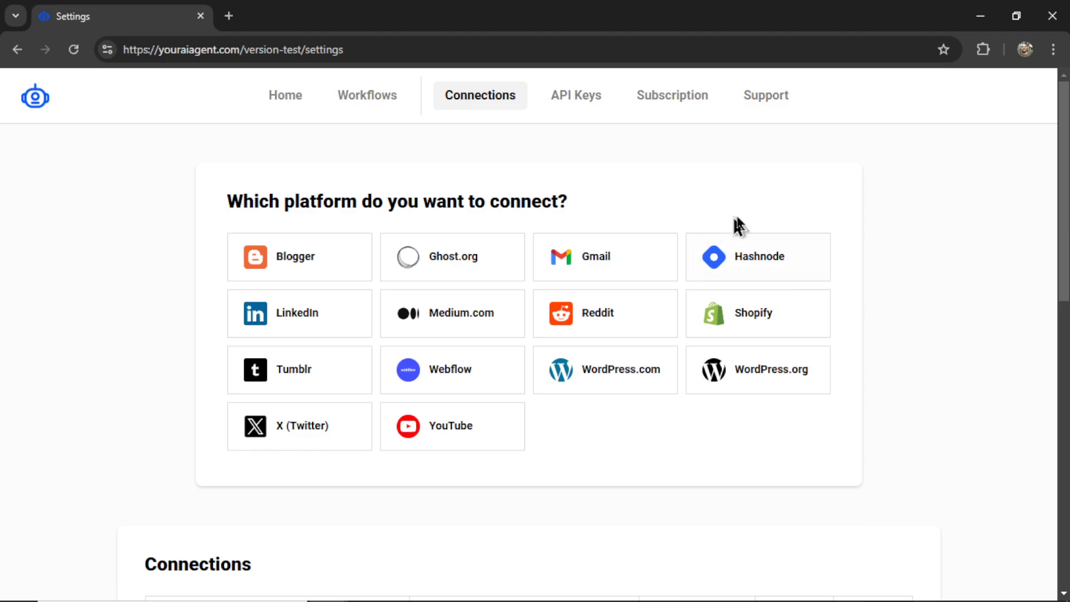
# Step: Start a Hashnode connection named 'My Hashnode Blog' and move to its Publication ID field
pyautogui.click(776, 260)
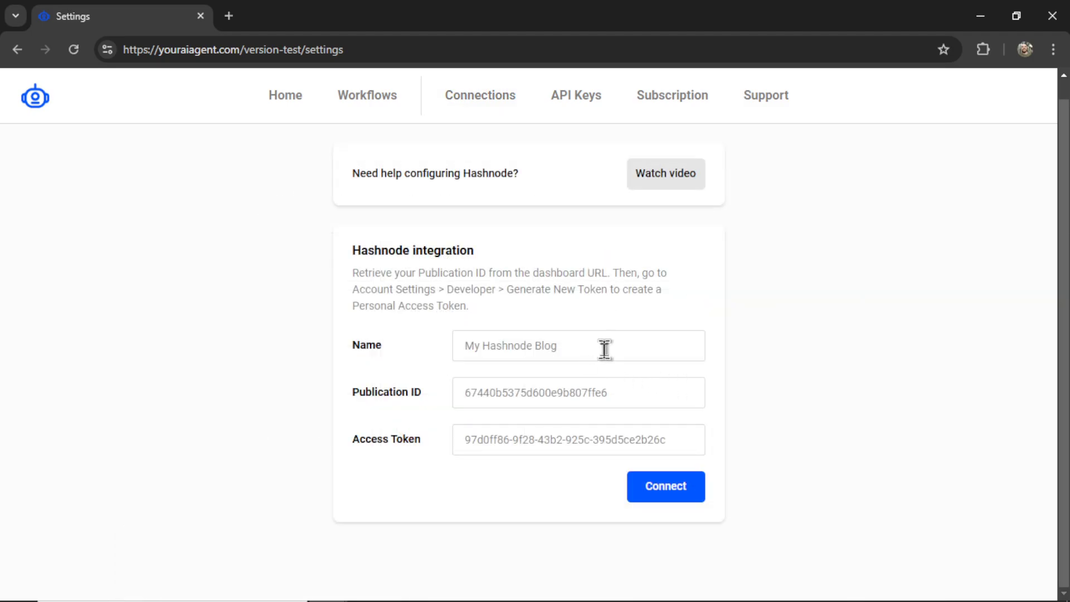
pyautogui.click(600, 353)
pyautogui.write('My Hashnode Blog')
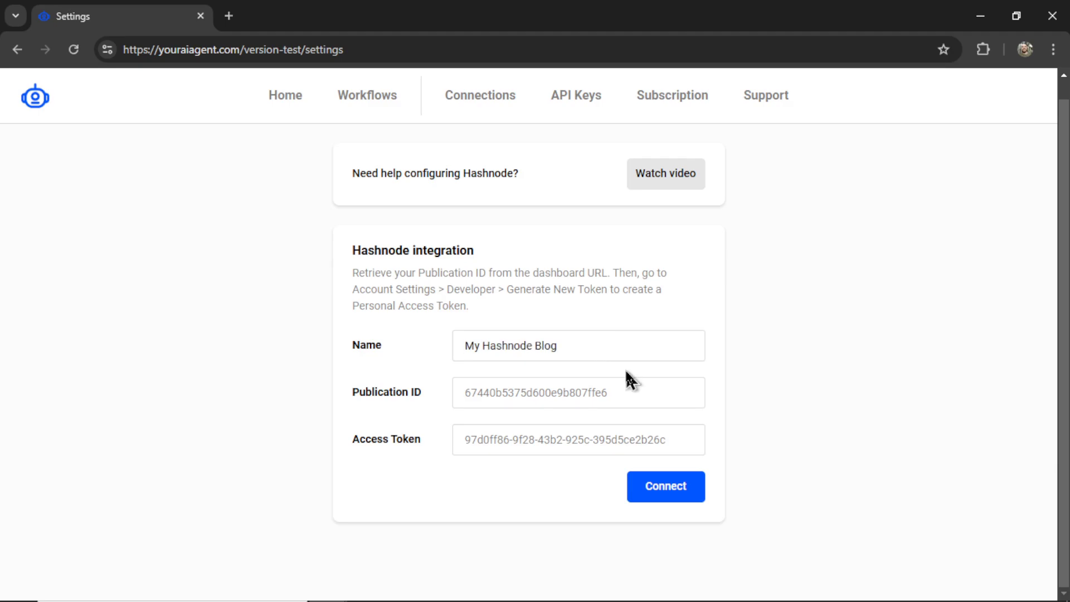
pyautogui.click(624, 391)
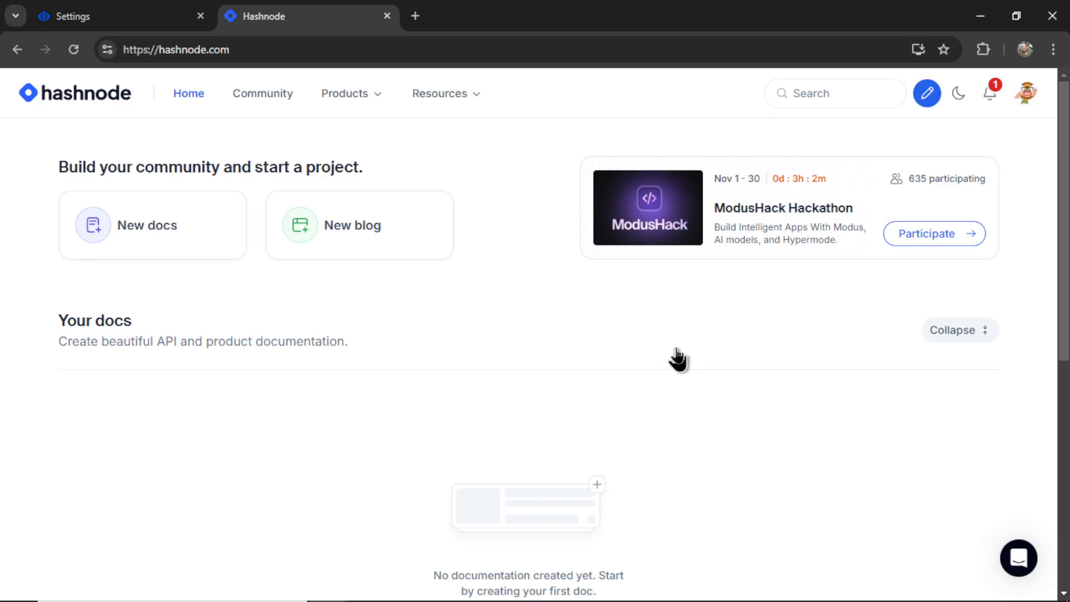
# Step: Copy the publication ID from the Hashnode blog dashboard URL into the connection form's Publication ID field
pyautogui.scroll(-7, 678, 360)
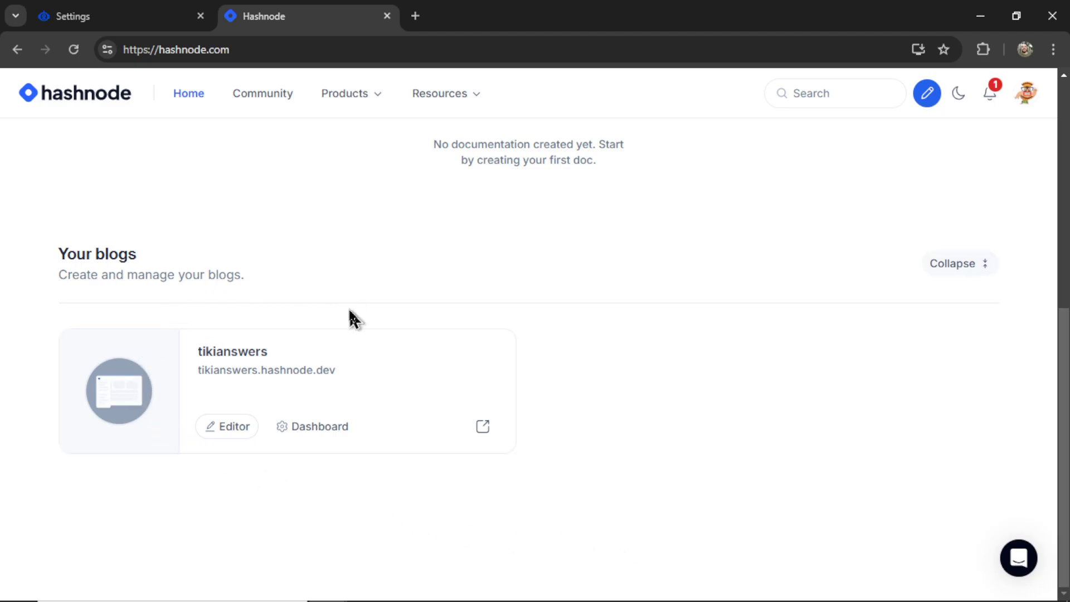
pyautogui.click(337, 428)
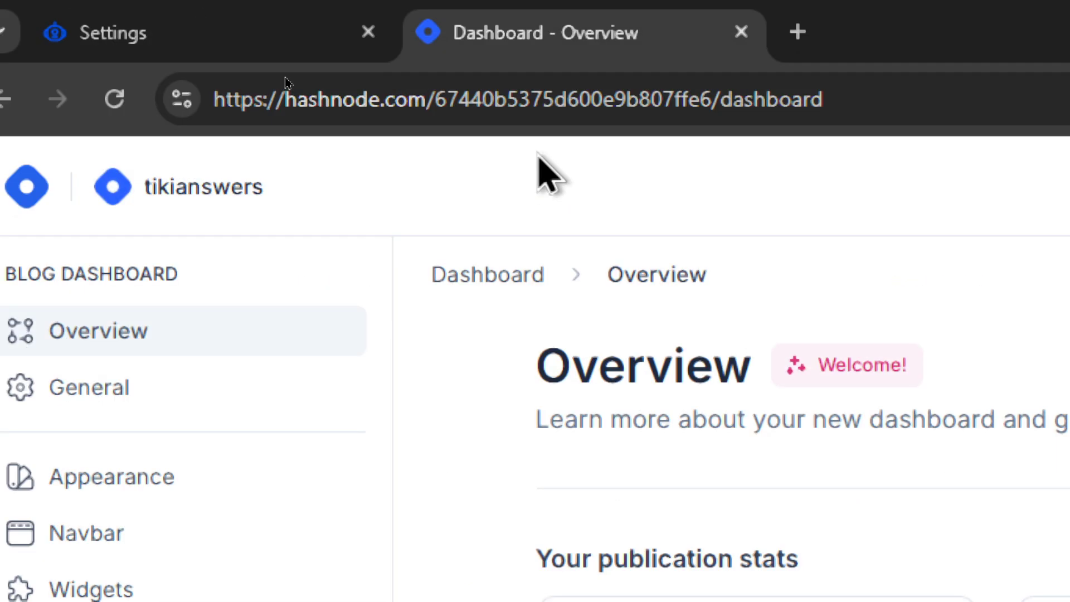
pyautogui.doubleClick(635, 112)
pyautogui.hotkey('ctrl', 'c')
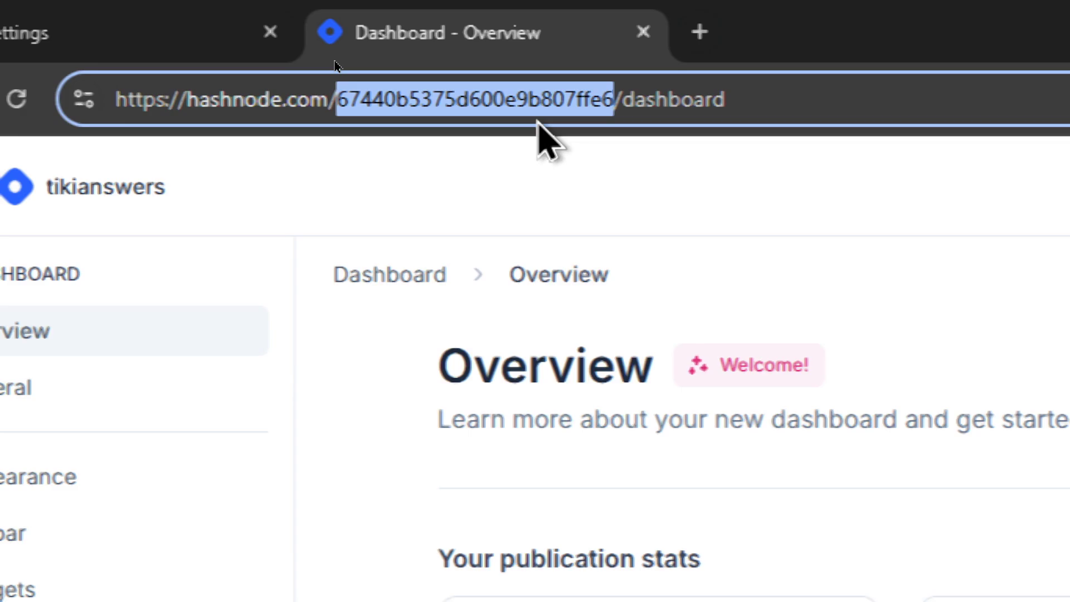
pyautogui.click(533, 393)
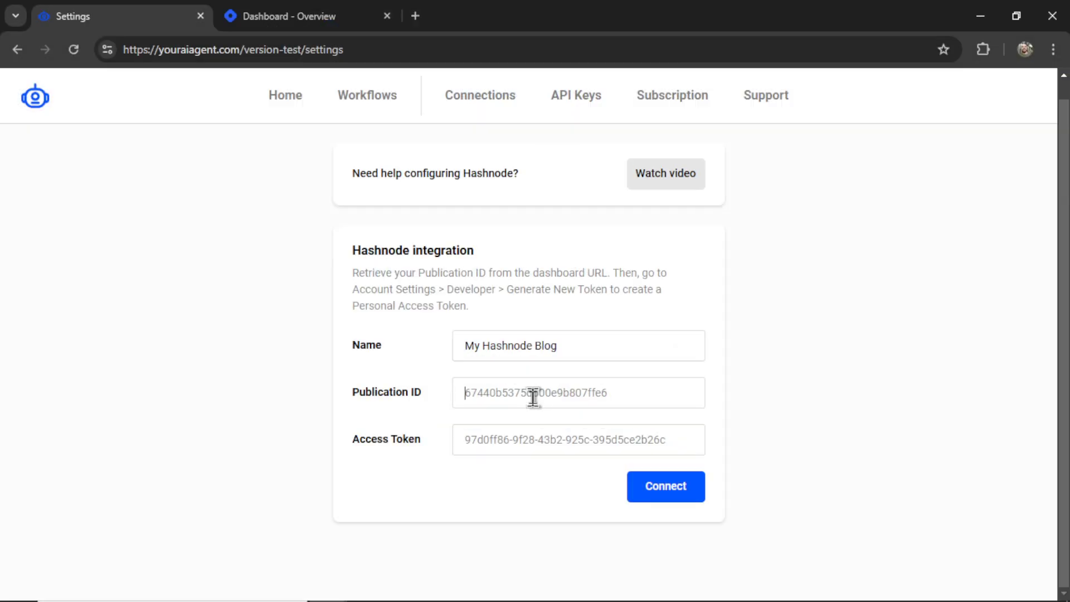
pyautogui.hotkey('ctrl', 'v')
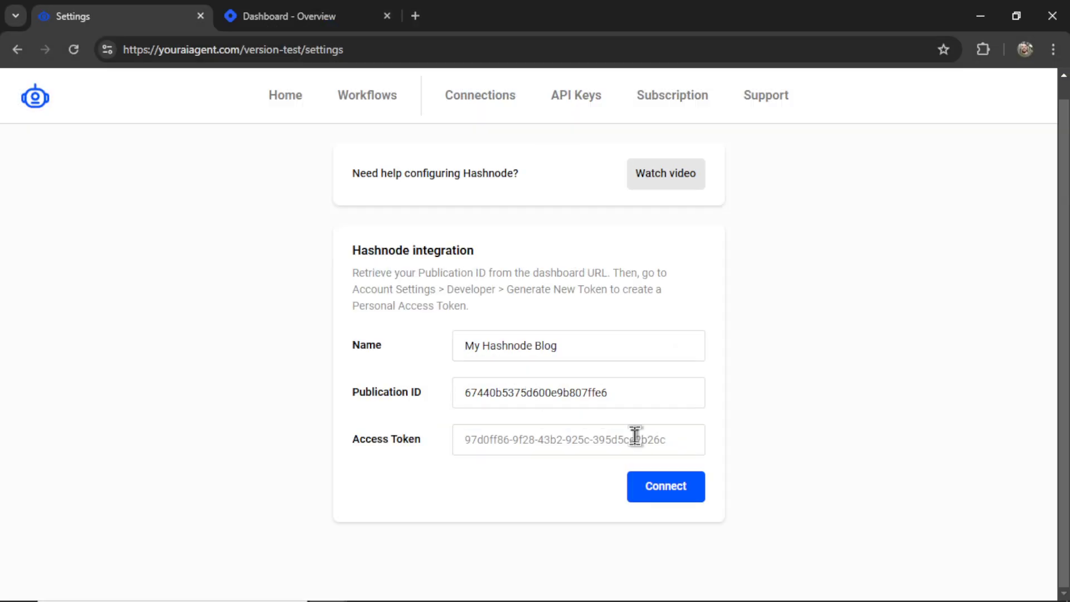
pyautogui.click(635, 436)
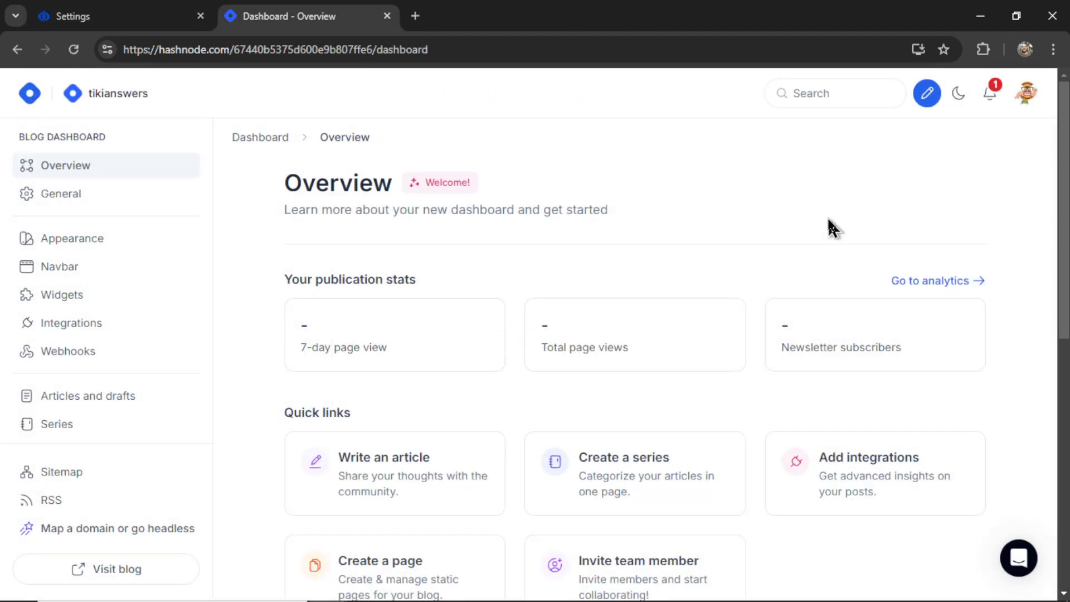
# Step: Generate, reveal and copy a new personal access token in Hashnode's Developer settings
pyautogui.click(1027, 93)
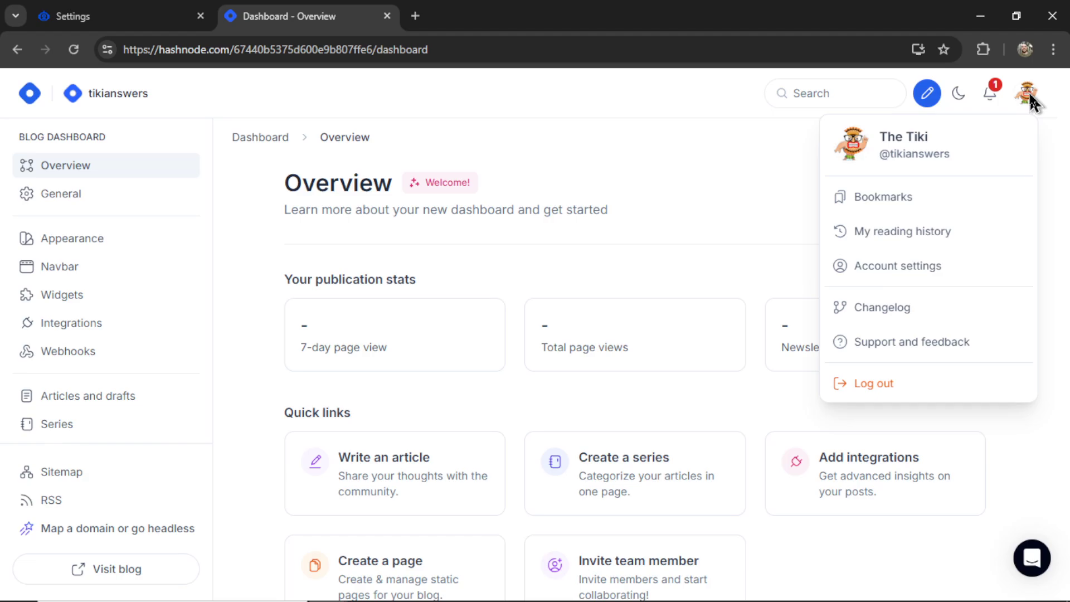
pyautogui.click(907, 274)
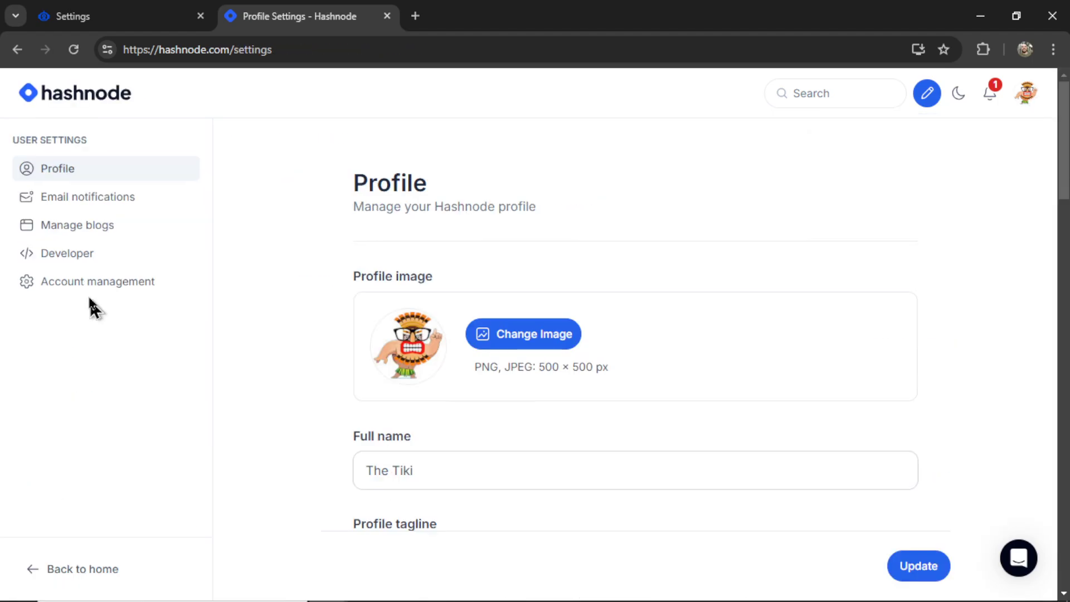
pyautogui.click(84, 256)
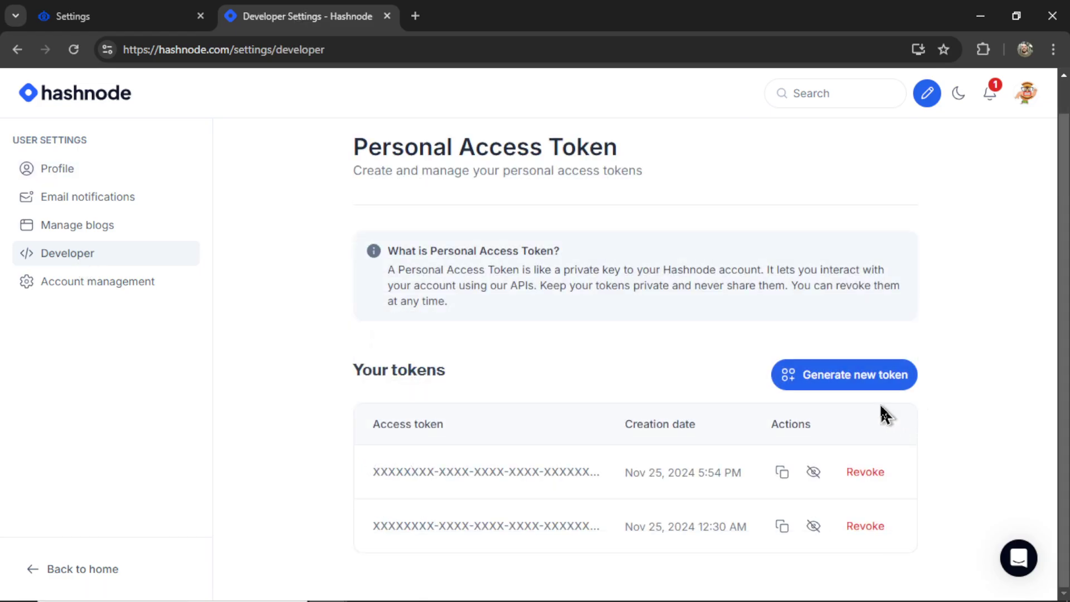
pyautogui.click(853, 385)
pyautogui.scroll(-1, 817, 427)
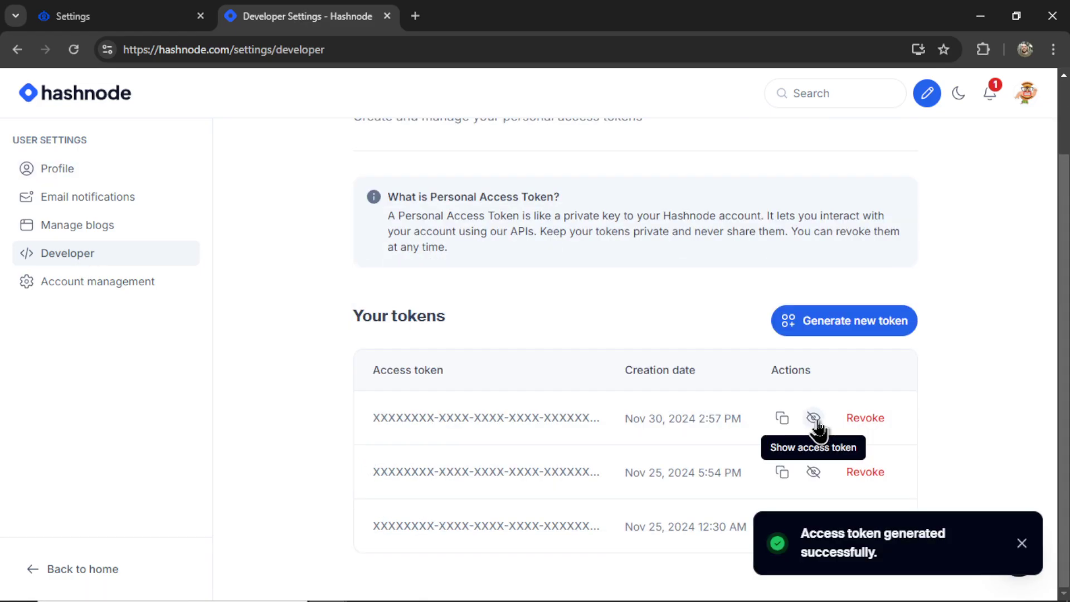
pyautogui.click(815, 419)
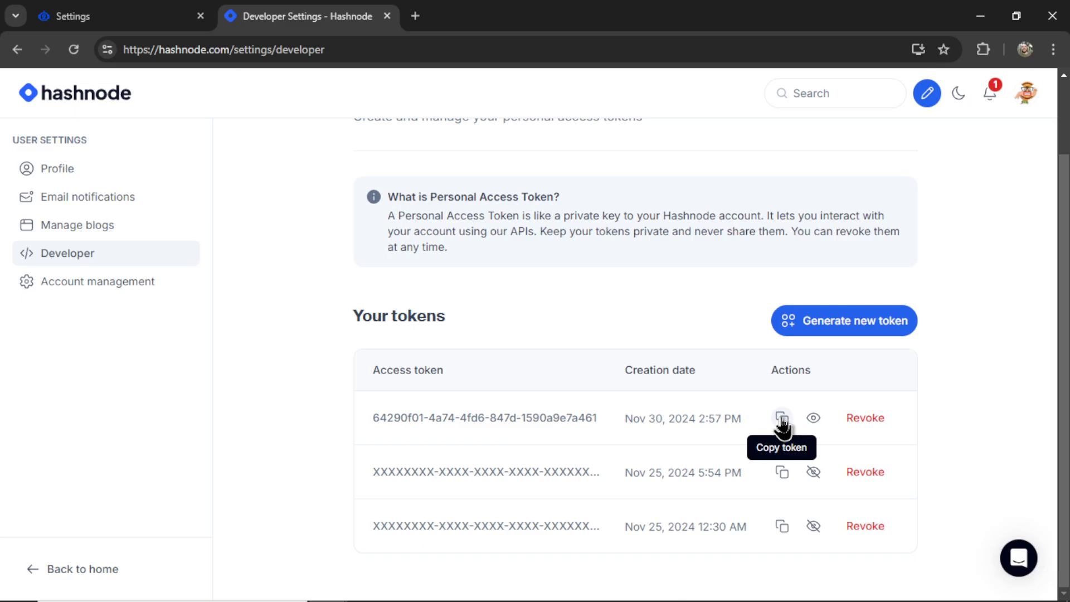
pyautogui.hotkey('ctrl', 'shift', 'Tab')
pyautogui.click(590, 438)
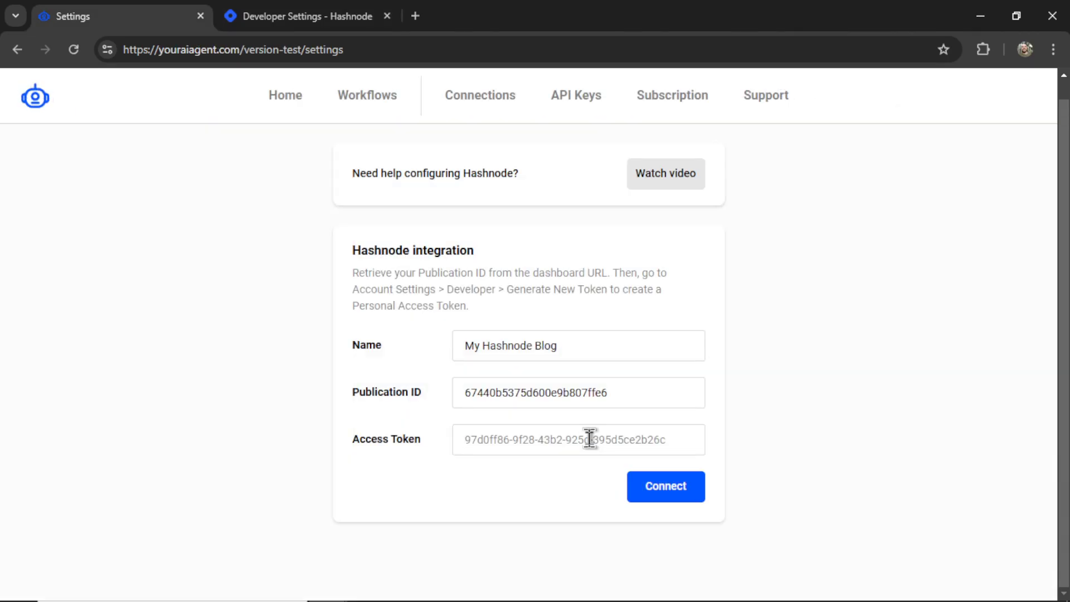
# Step: Paste the access token and connect the Hashnode blog, dismissing the confirmation
pyautogui.hotkey('ctrl', 'v')
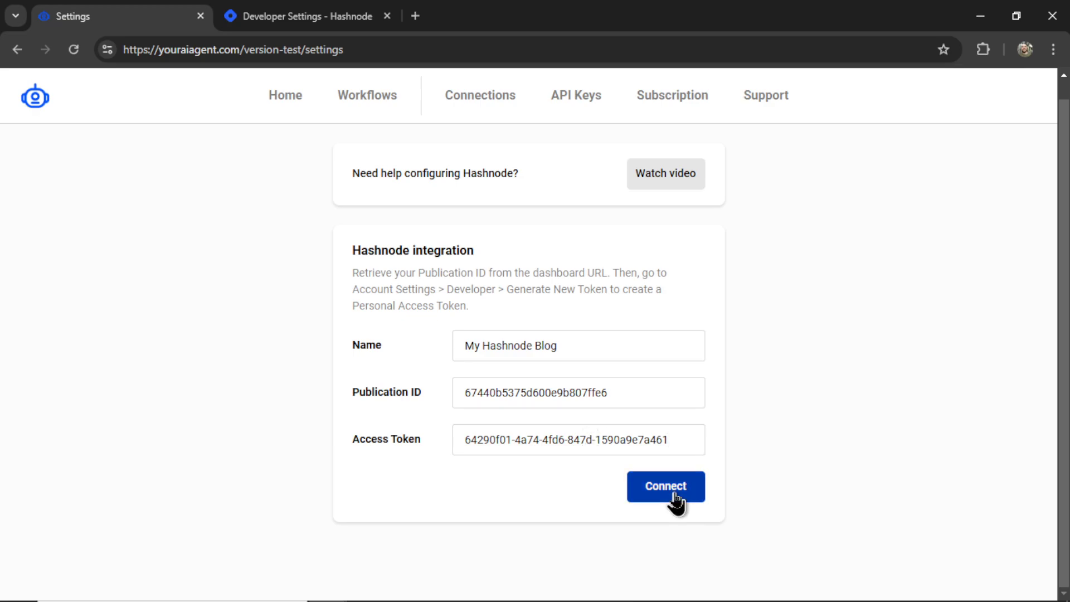
pyautogui.click(674, 496)
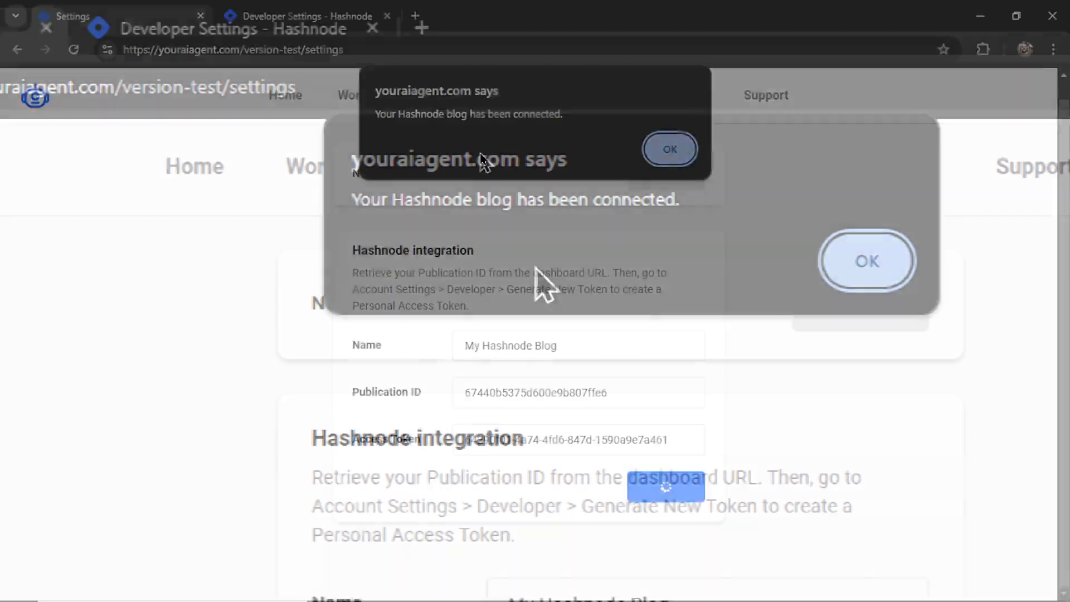
pyautogui.click(867, 262)
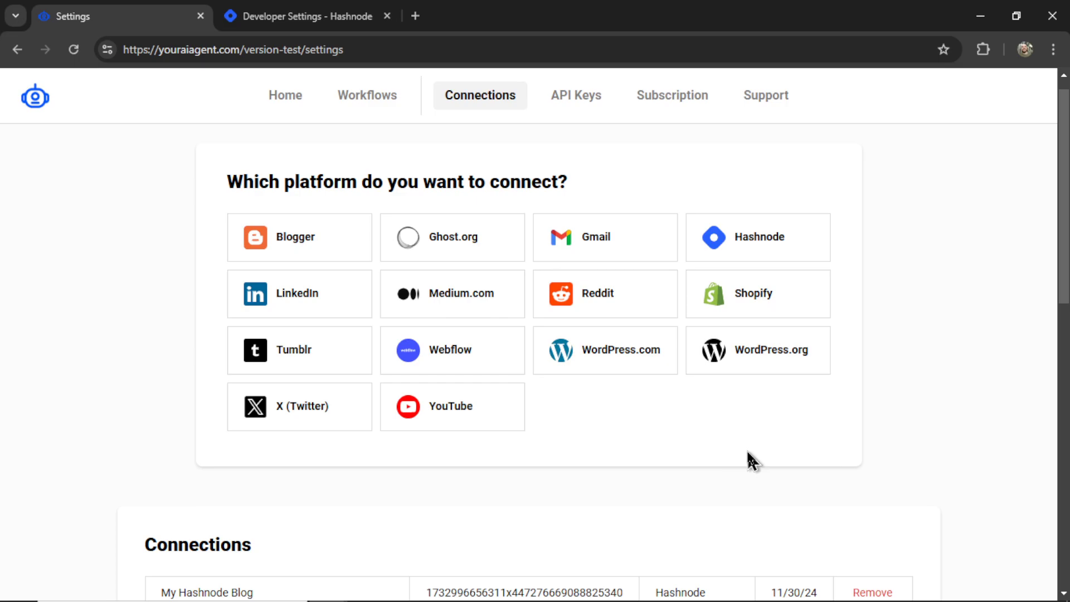
pyautogui.scroll(-5, 747, 456)
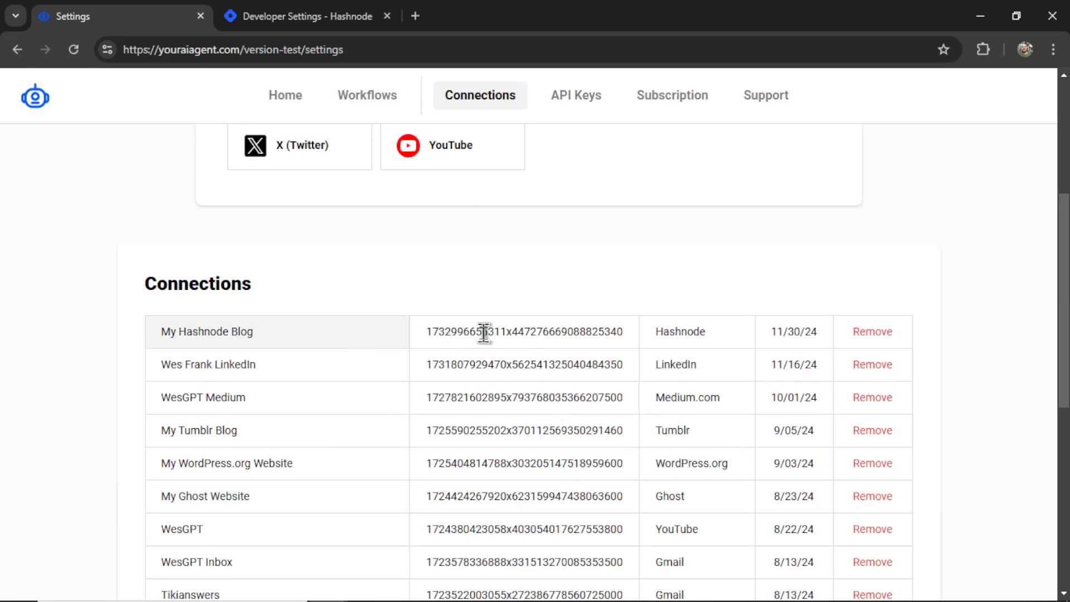
# Step: Browse the Home page task cards from AutoBlogging down to Custom Content
pyautogui.scroll(5, 770, 342)
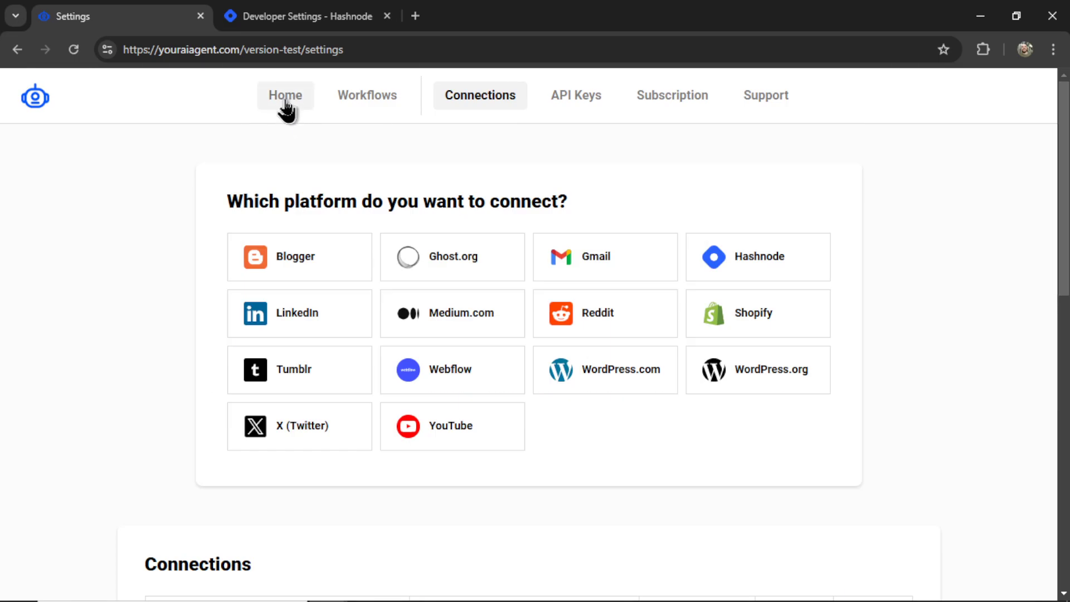
pyautogui.click(286, 109)
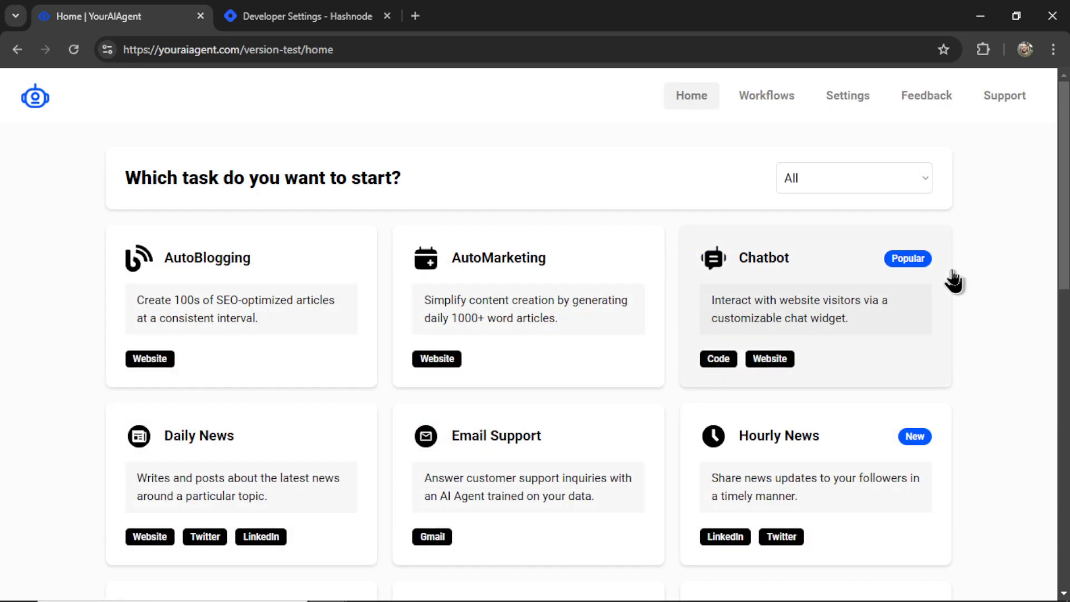
pyautogui.moveTo(1064, 136); pyautogui.dragTo(1065, 434)
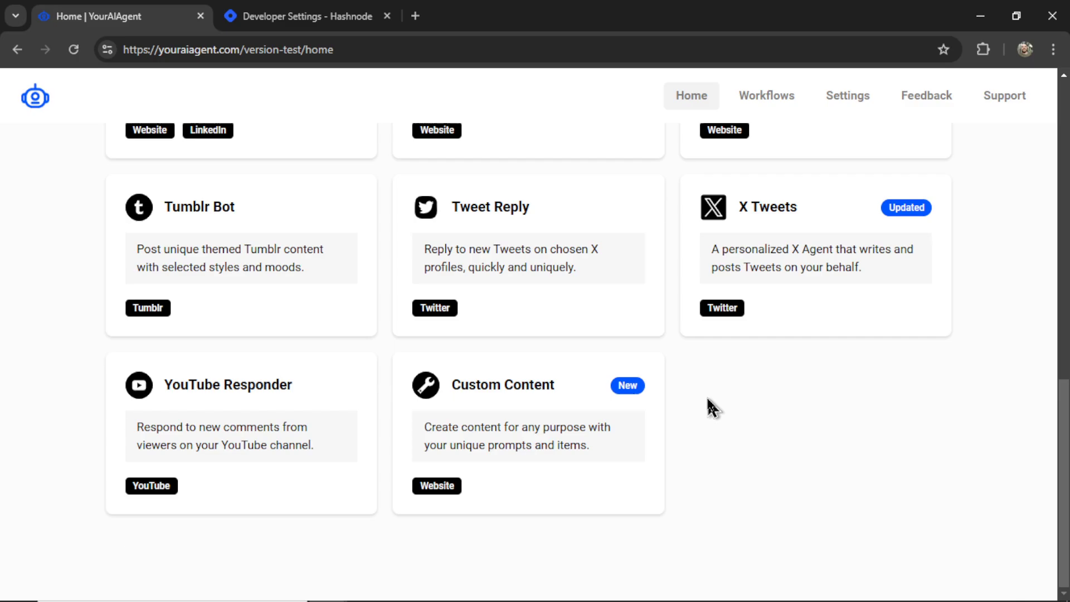
pyautogui.scroll(10, 709, 406)
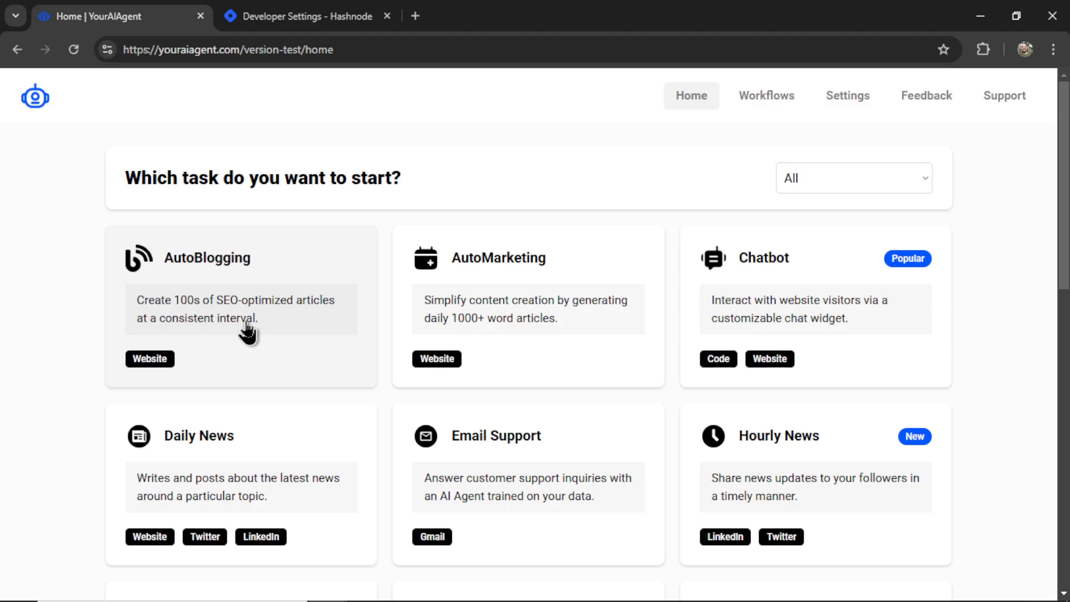
pyautogui.scroll(-10, 791, 502)
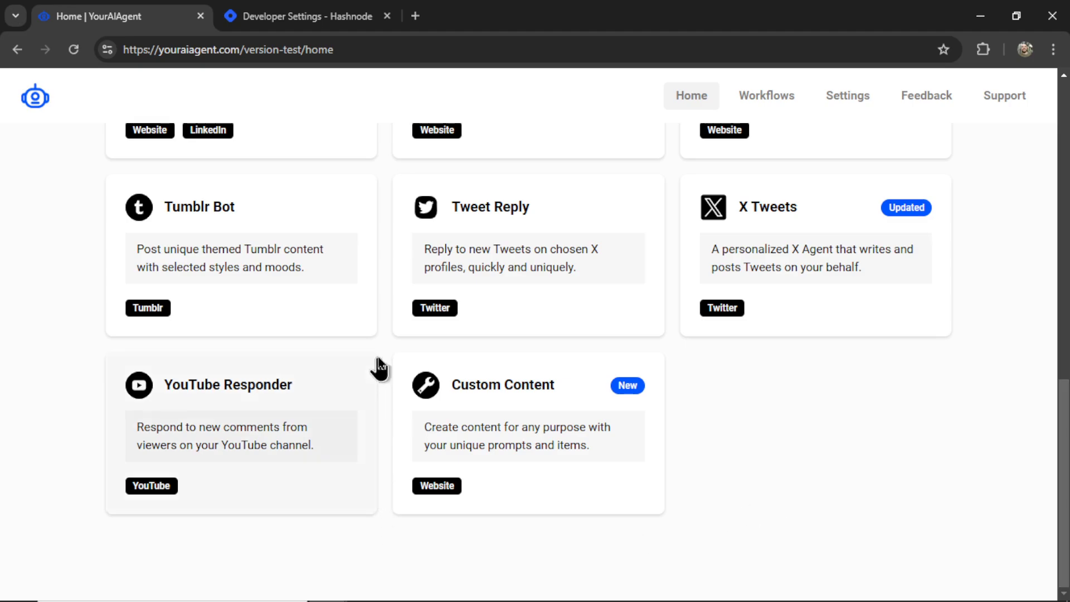
# Step: Open the Custom Content workflow and change its Interval (hours) to 6
pyautogui.click(538, 426)
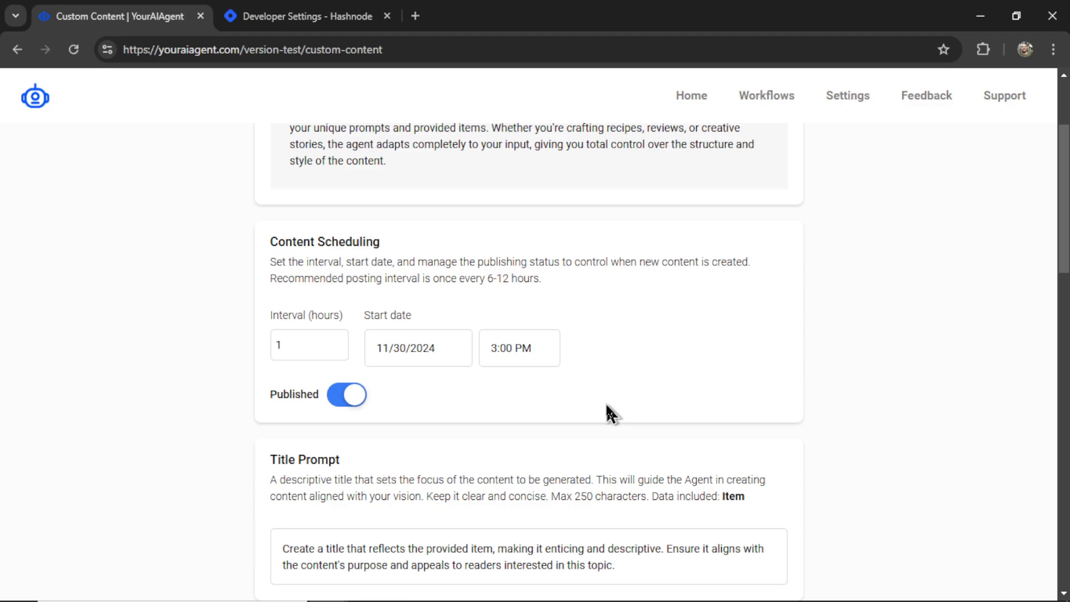
pyautogui.doubleClick(300, 340)
pyautogui.write('6')
pyautogui.scroll(-5, 484, 436)
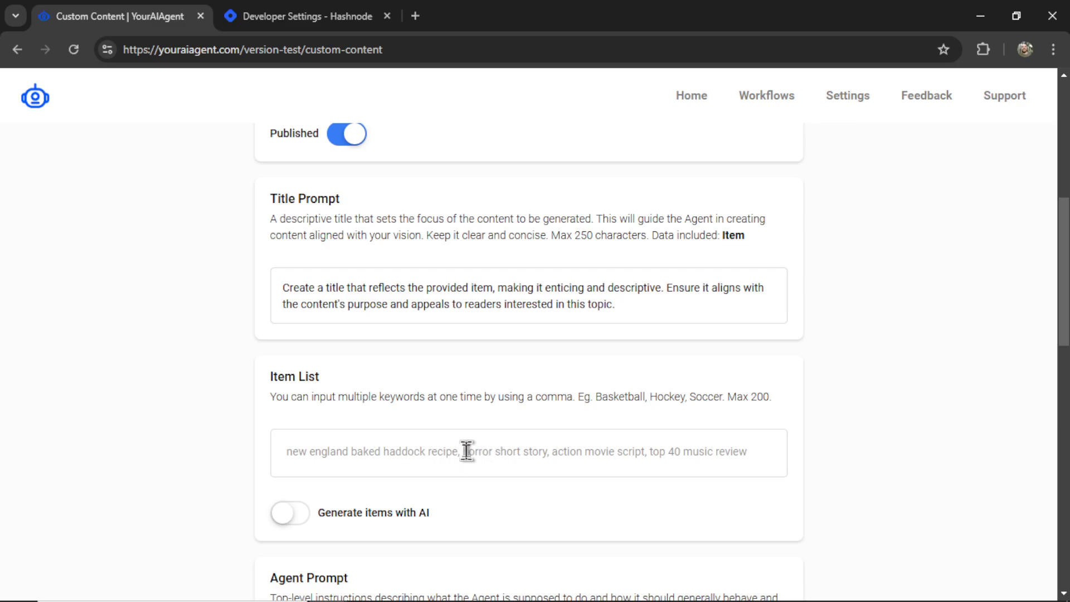
pyautogui.click(618, 296)
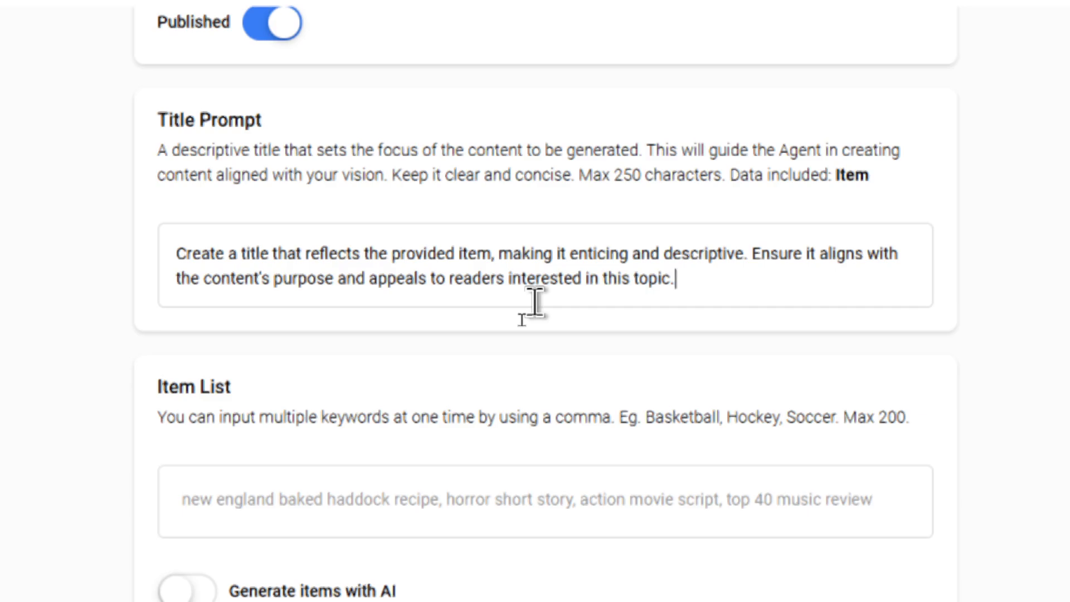
pyautogui.scroll(-3, 535, 304)
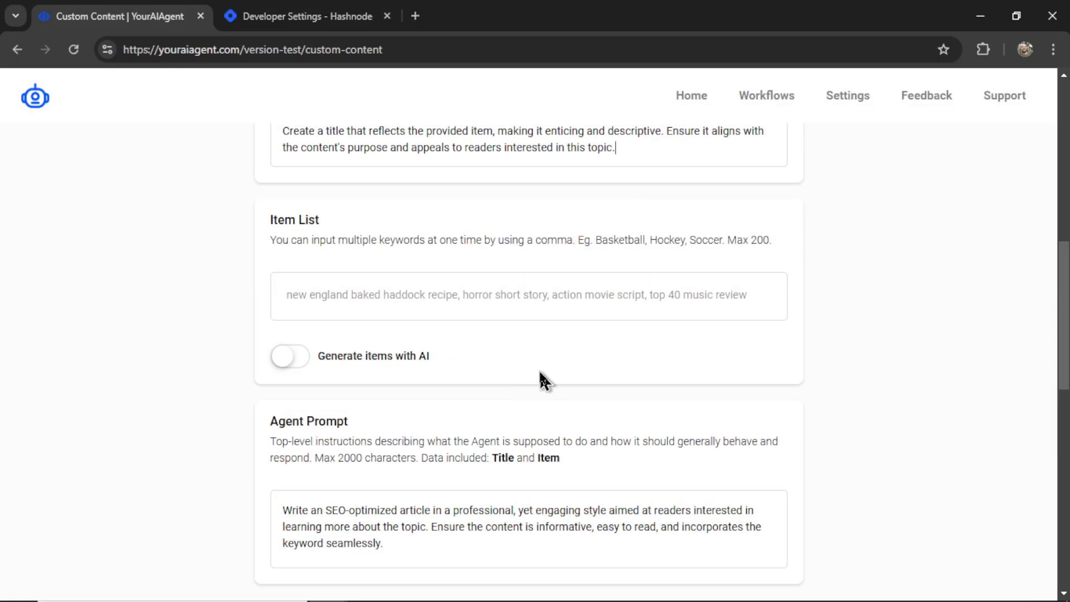
# Step: Generate the Item List with AI from the topic 'Haddock Recipes' and review the results
pyautogui.click(296, 362)
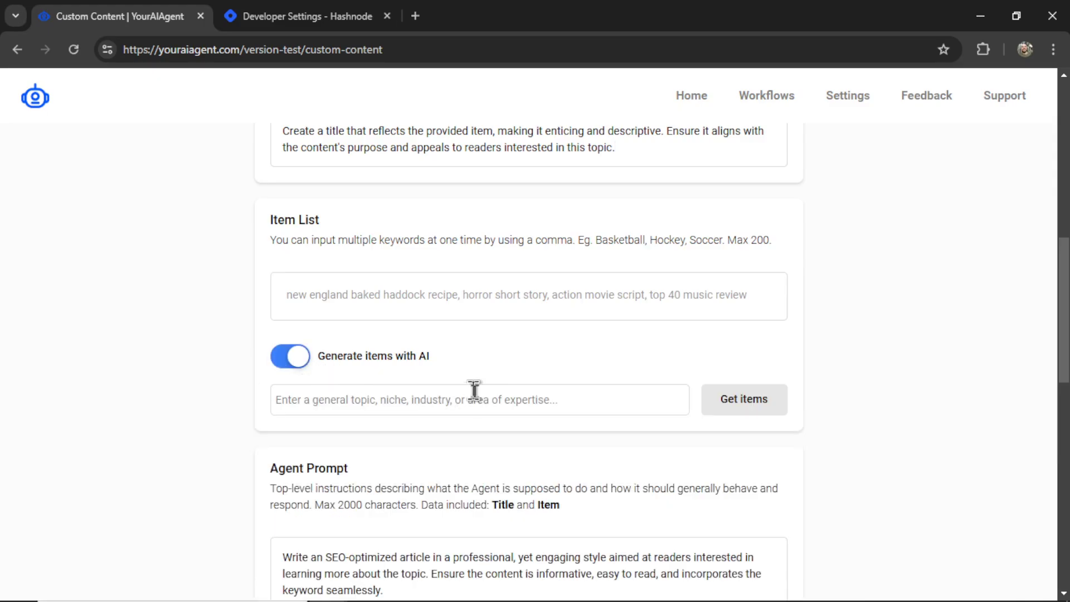
pyautogui.click(634, 400)
pyautogui.write('Haddock Recipes')
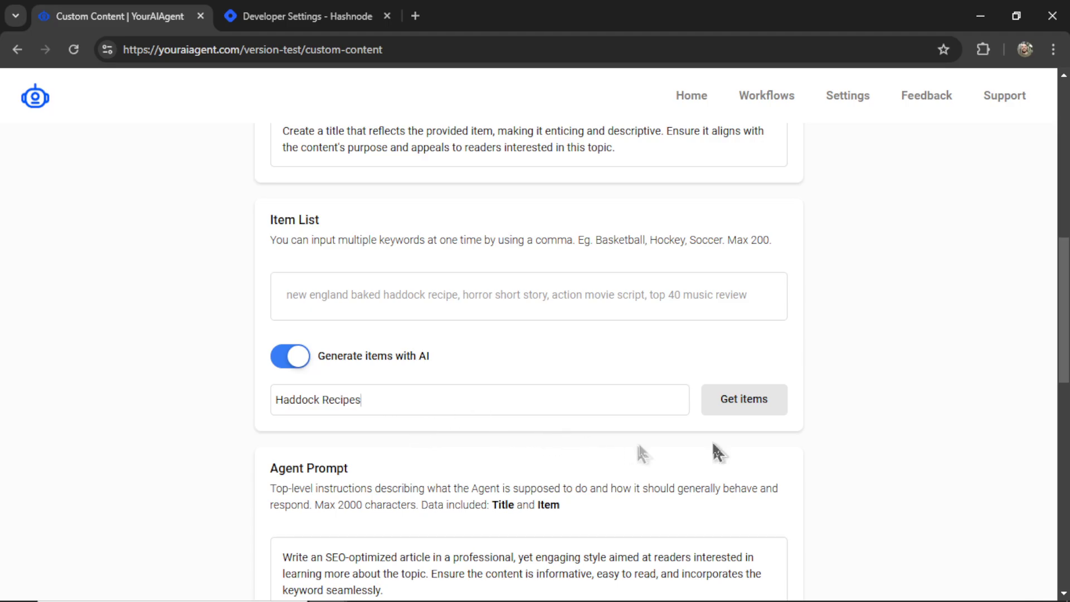
pyautogui.click(753, 415)
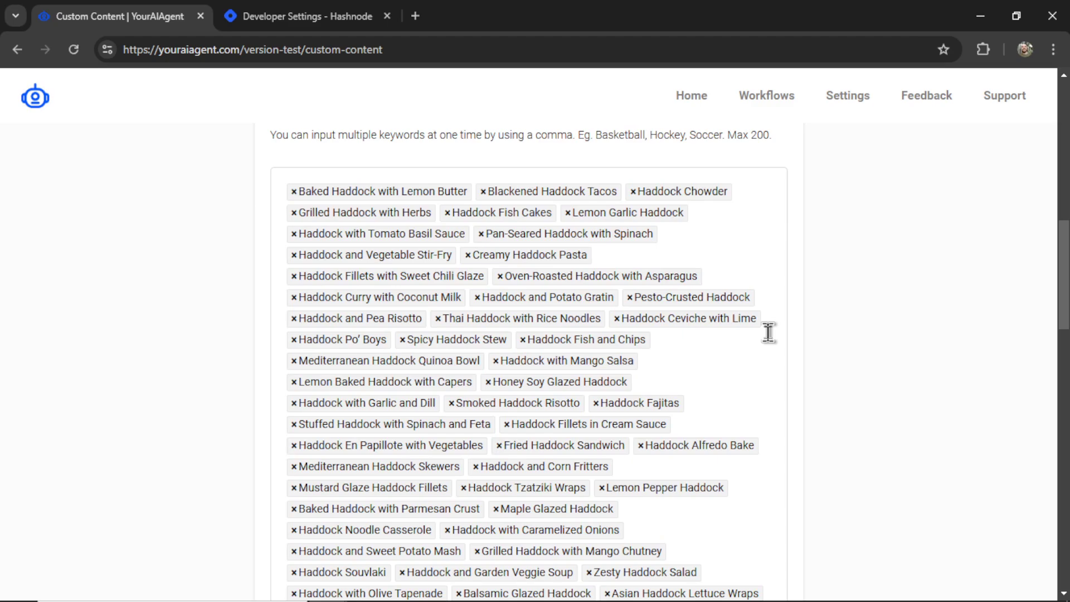
pyautogui.scroll(-4, 768, 332)
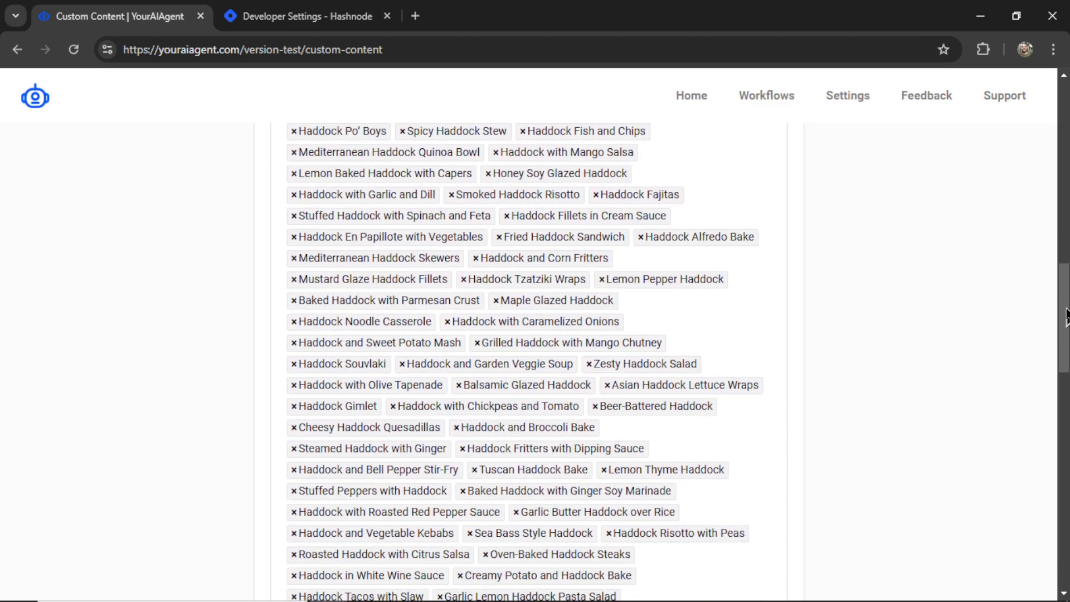
pyautogui.moveTo(1065, 318); pyautogui.dragTo(1065, 272)
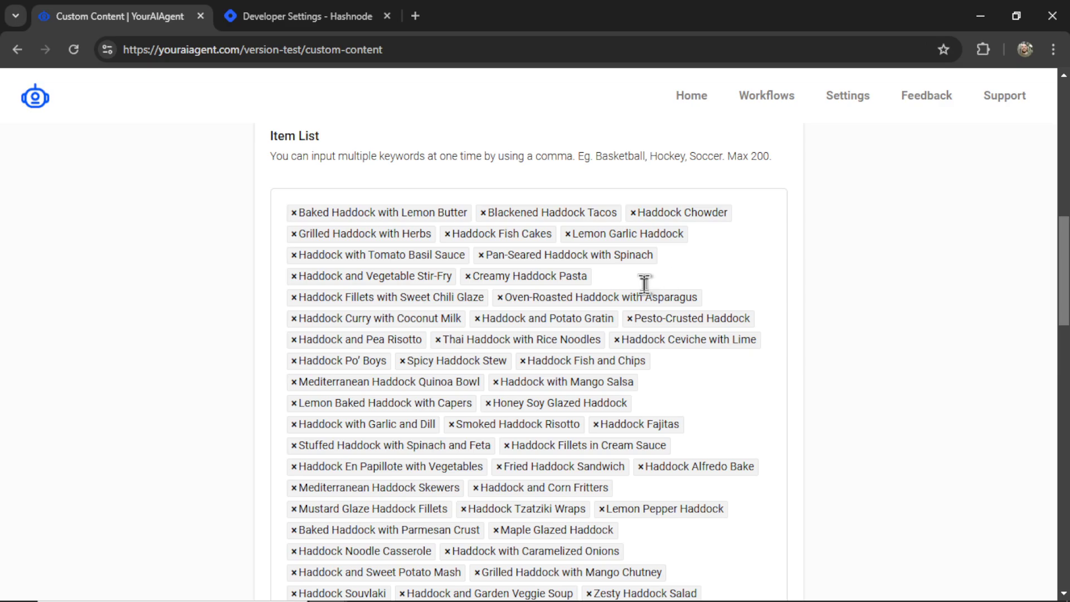
pyautogui.moveTo(1065, 278); pyautogui.dragTo(1065, 358)
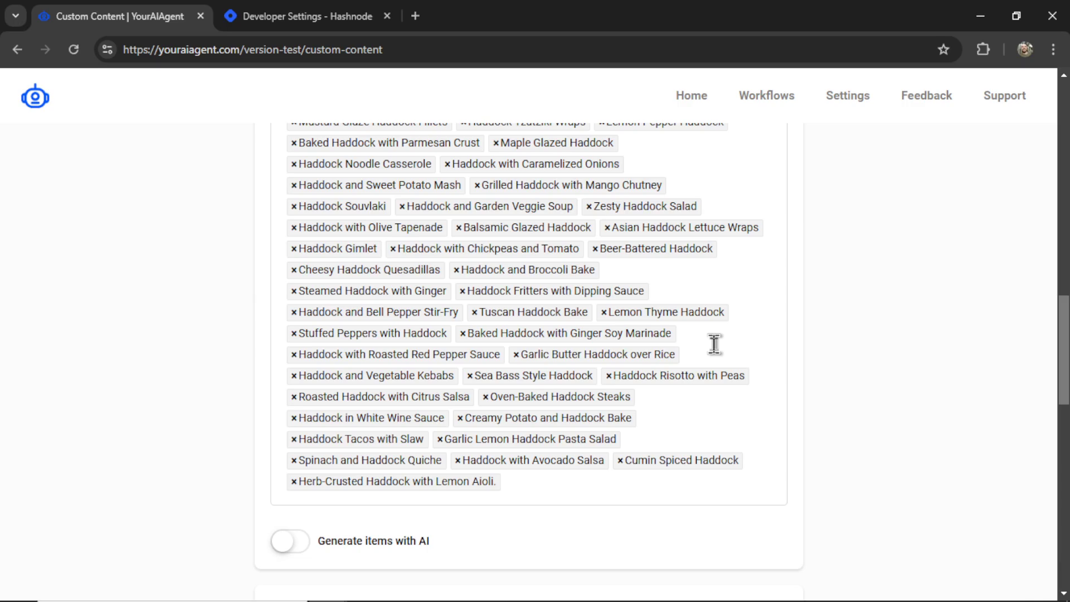
pyautogui.scroll(-2, 714, 343)
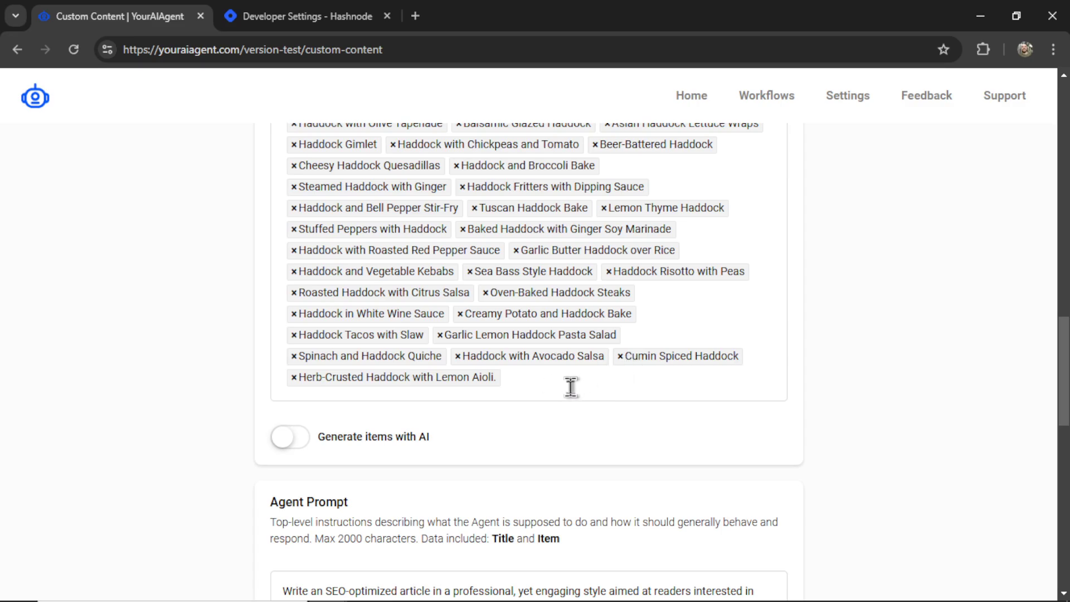
pyautogui.scroll(-5, 571, 375)
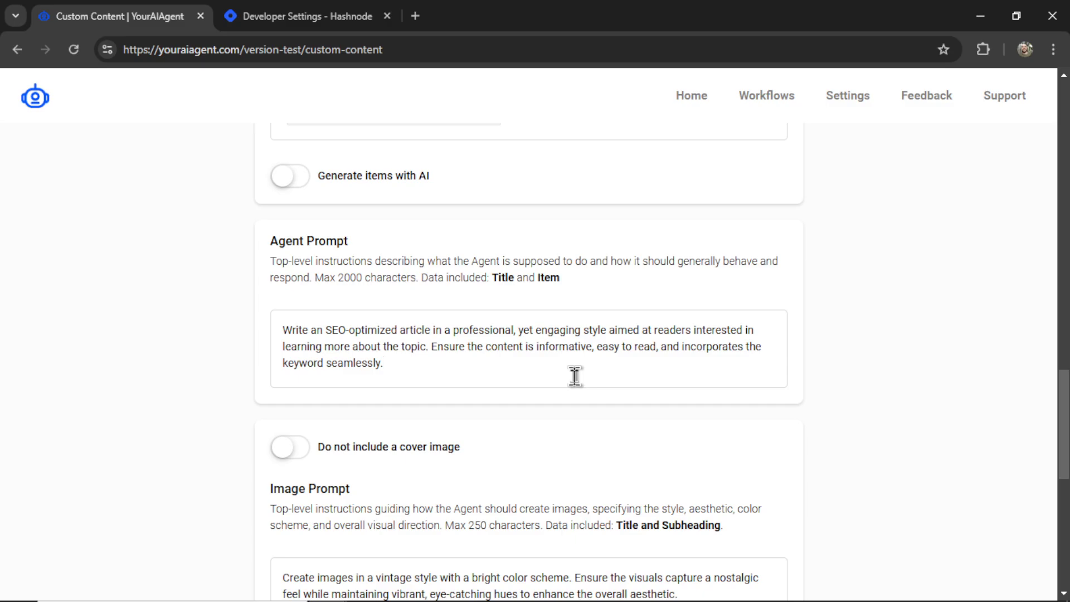
# Step: Insert 'recipe' so the Agent Prompt reads 'SEO-optimized recipe article'
pyautogui.moveTo(336, 277); pyautogui.dragTo(361, 277)
pyautogui.click(410, 366)
pyautogui.moveTo(326, 329); pyautogui.dragTo(436, 331)
pyautogui.click(397, 331)
pyautogui.write('recipe')
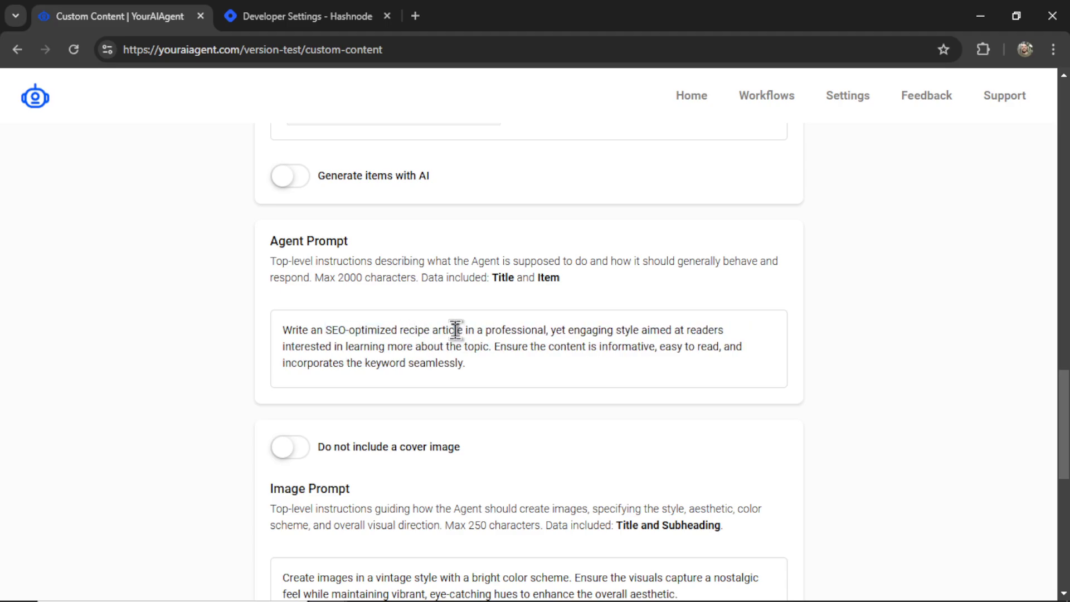
pyautogui.doubleClick(414, 330)
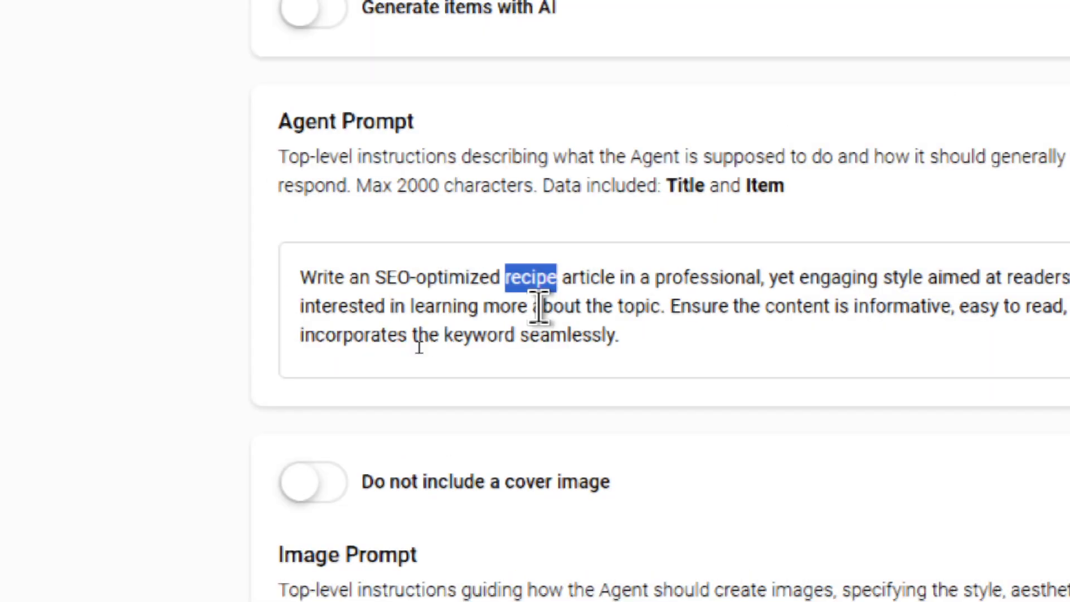
pyautogui.click(711, 339)
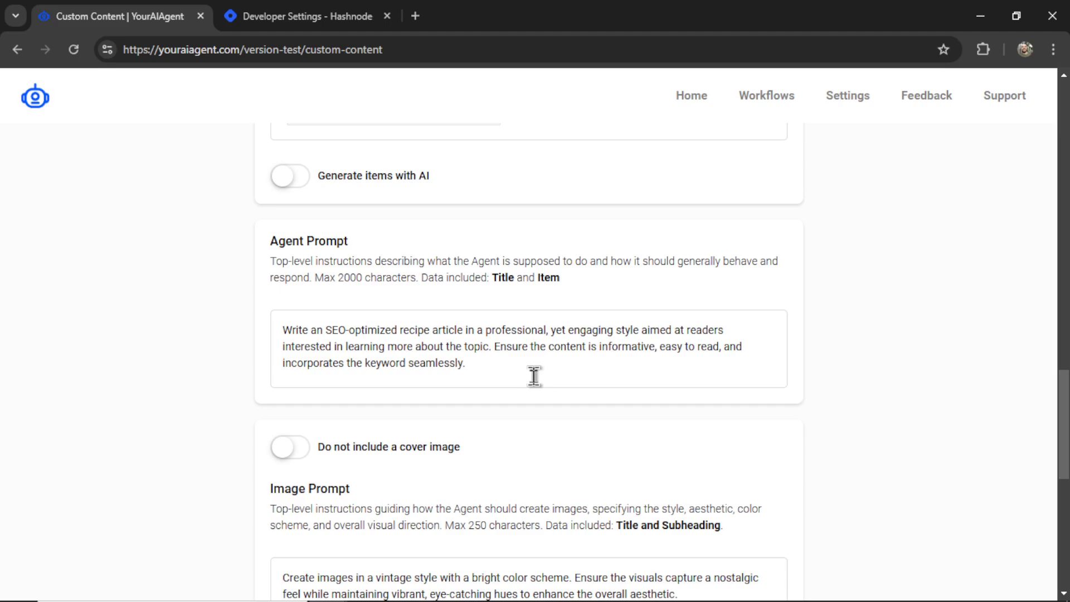
pyautogui.scroll(-3, 534, 376)
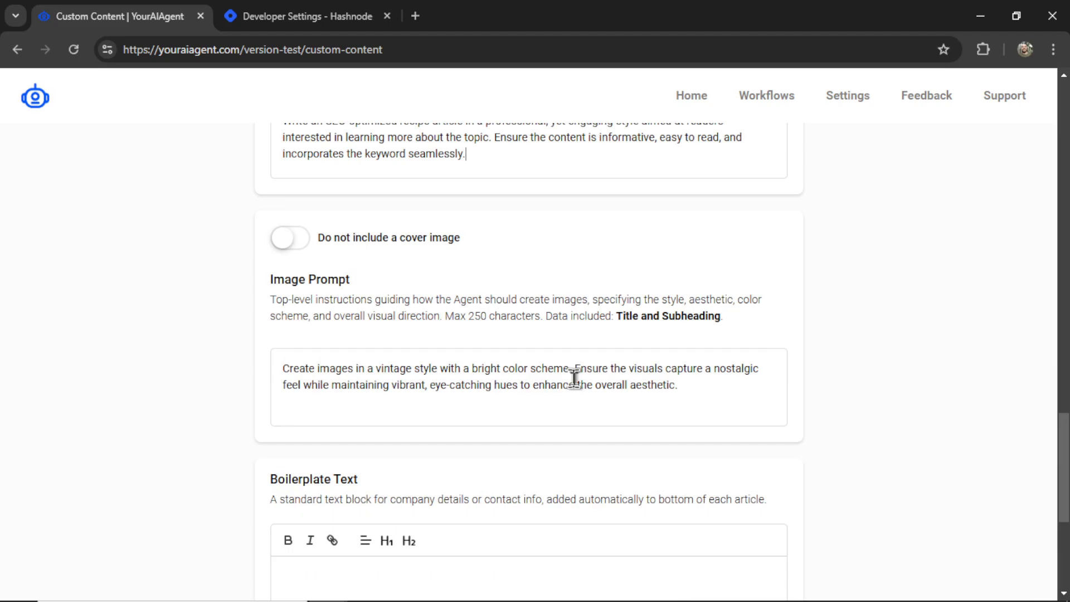
# Step: Briefly exclude the cover image, then restore it and place the caret in the image prompt
pyautogui.click(298, 253)
pyautogui.click(306, 243)
pyautogui.click(678, 406)
pyautogui.scroll(-1, 678, 406)
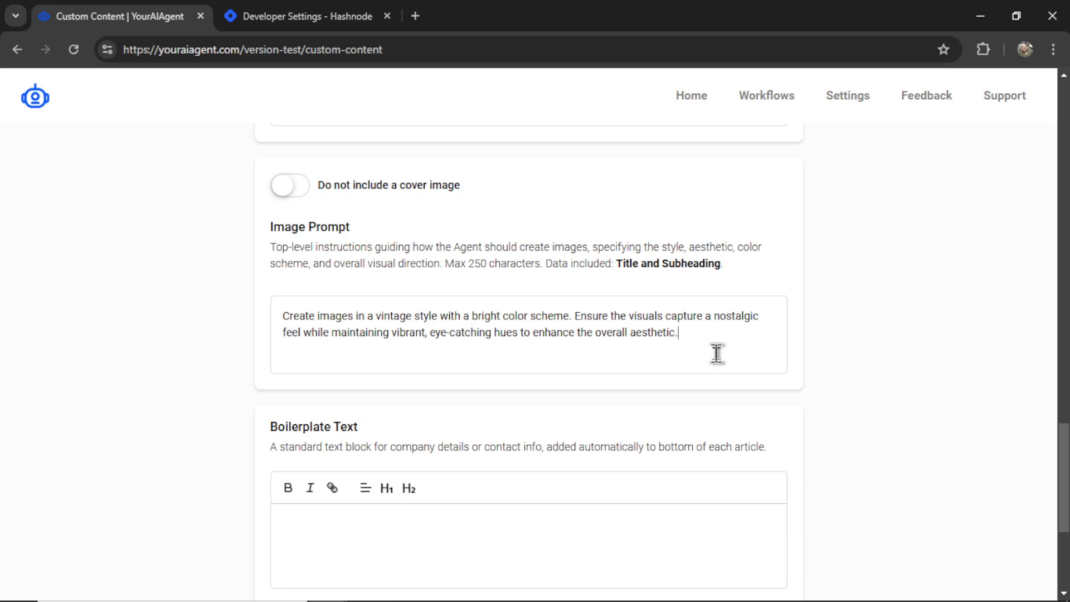
pyautogui.scroll(-4, 520, 343)
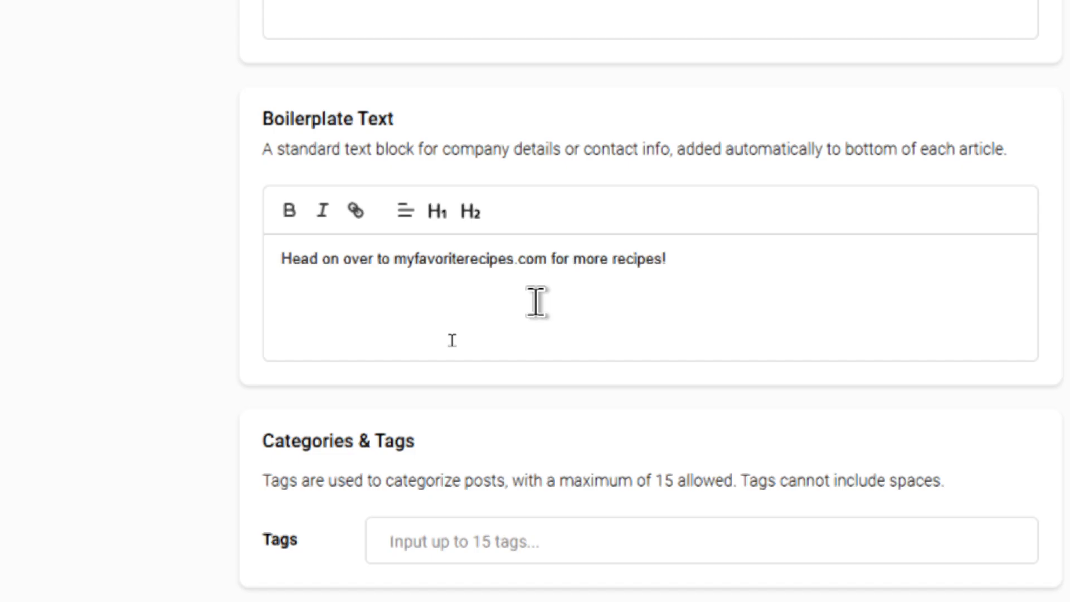
# Step: Make myfavoriterecipes.com in the boilerplate text a saved link
pyautogui.moveTo(549, 257); pyautogui.dragTo(399, 260)
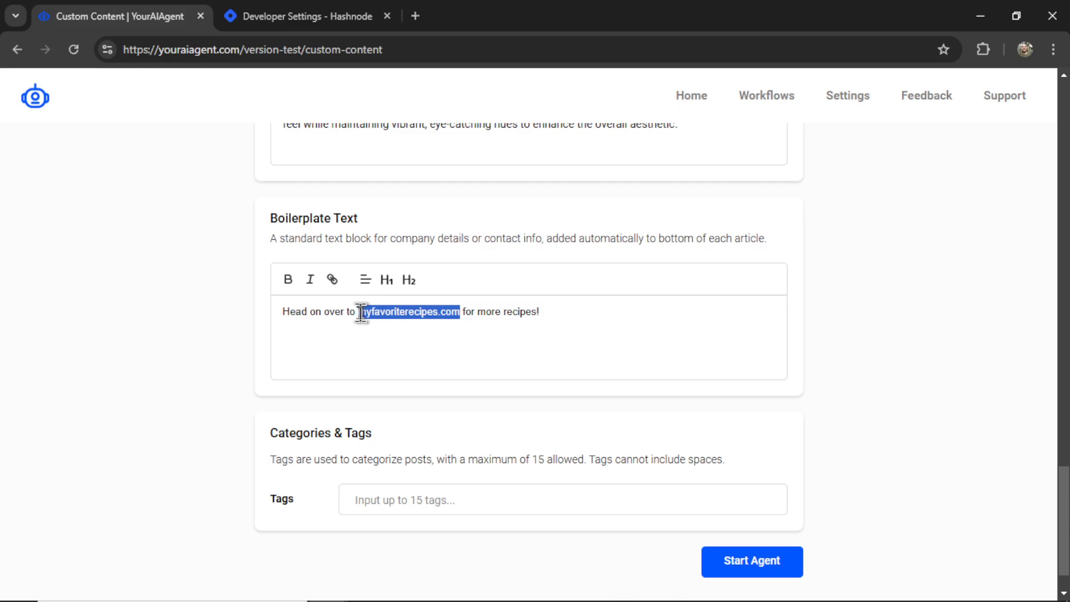
pyautogui.click(333, 279)
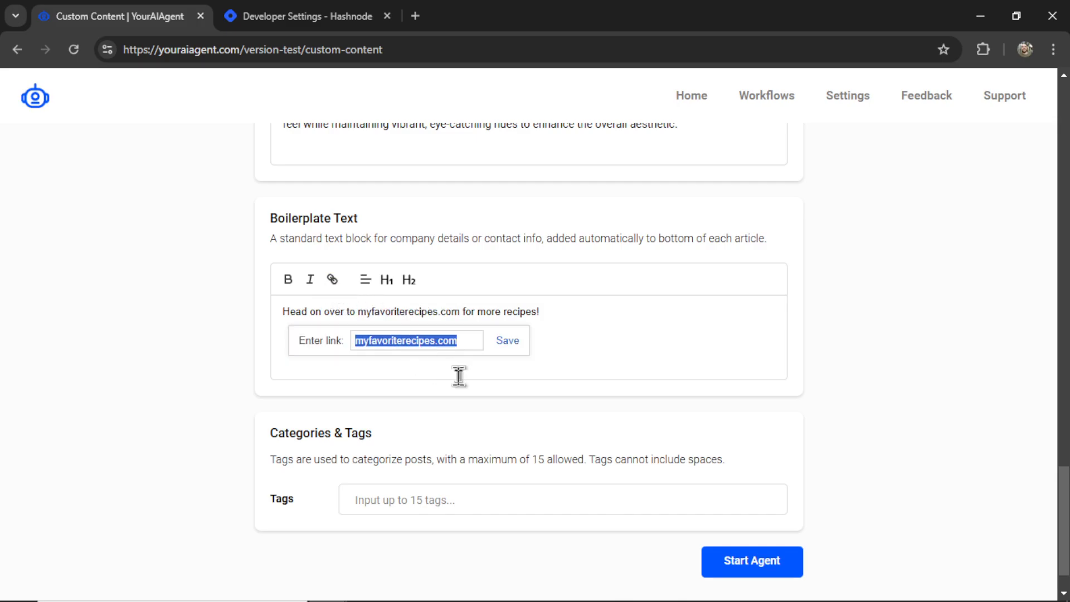
pyautogui.click(507, 341)
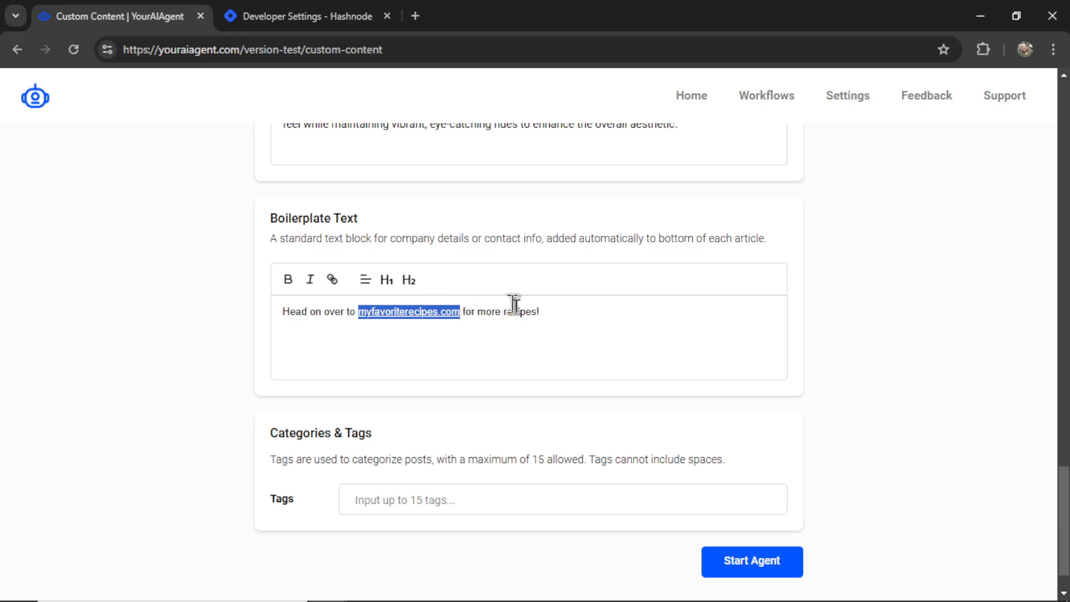
pyautogui.click(565, 327)
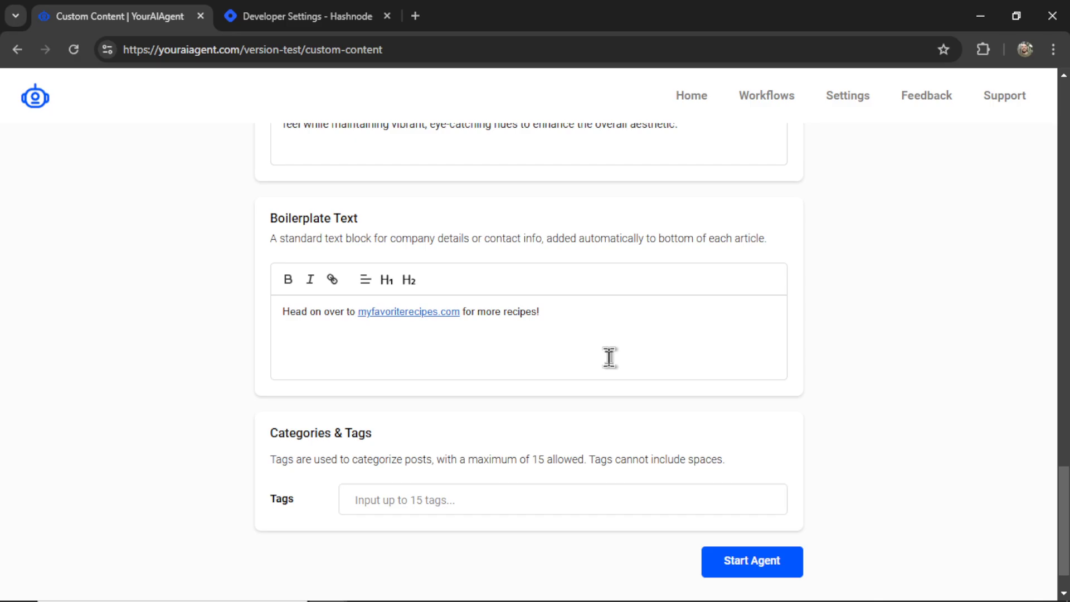
# Step: Add the tags recipes, haddock, fish-meals and foodie, then start the Custom Content agent
pyautogui.scroll(-1, 483, 453)
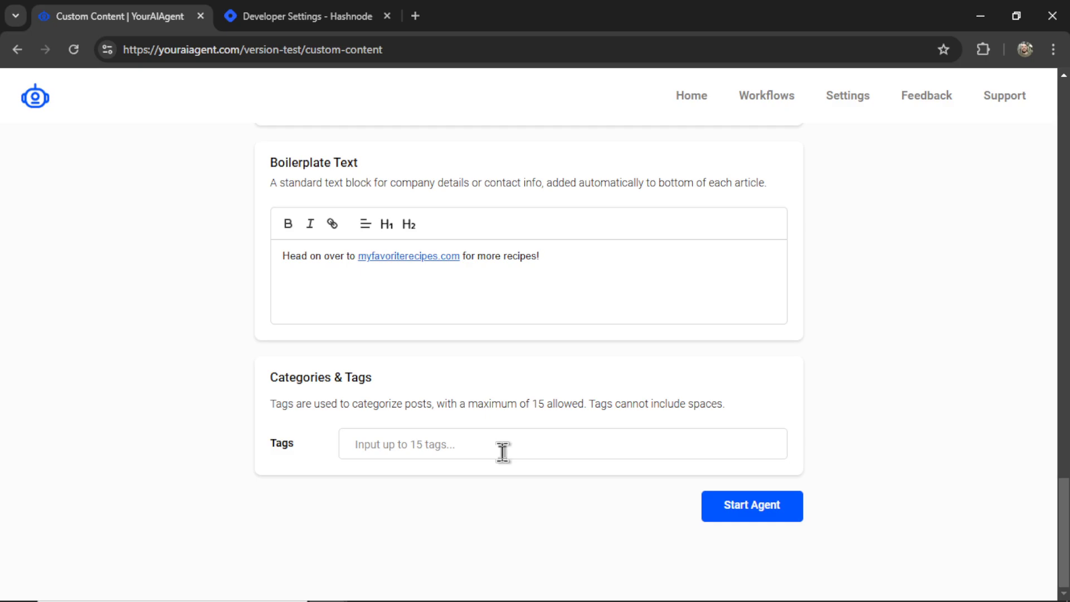
pyautogui.write('recipes')
pyautogui.press('Return')
pyautogui.write('haddock')
pyautogui.press('Return')
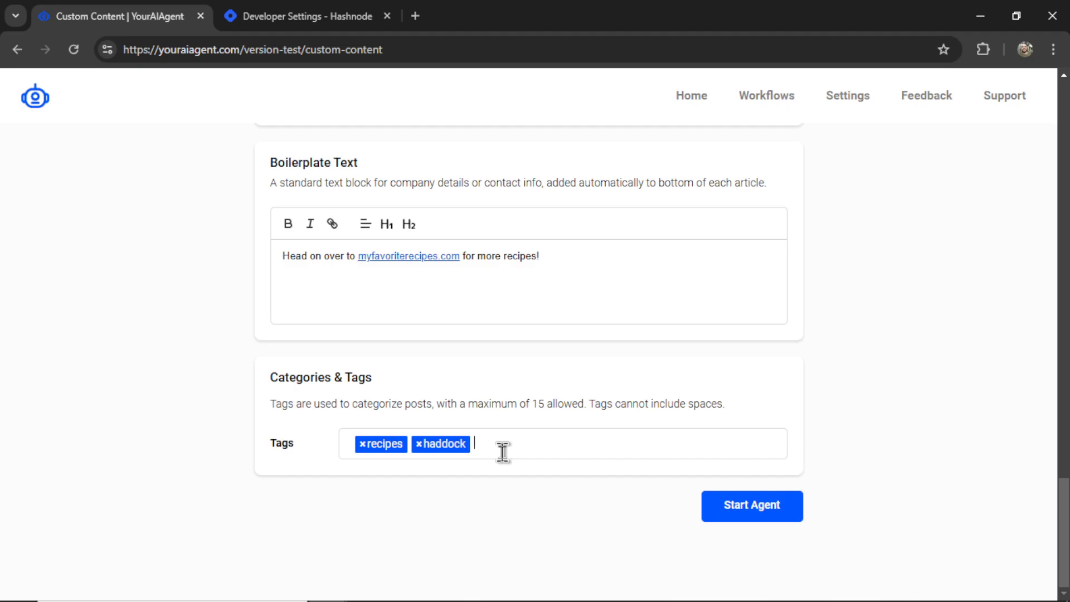
pyautogui.write('fish-meals')
pyautogui.press('Return')
pyautogui.write('foodie')
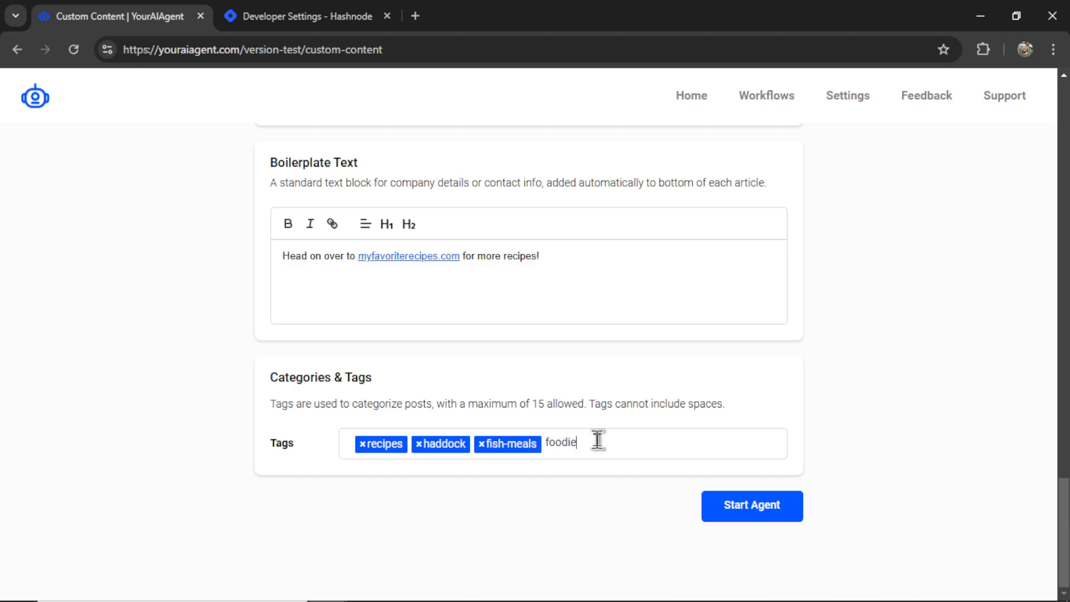
pyautogui.press('Return')
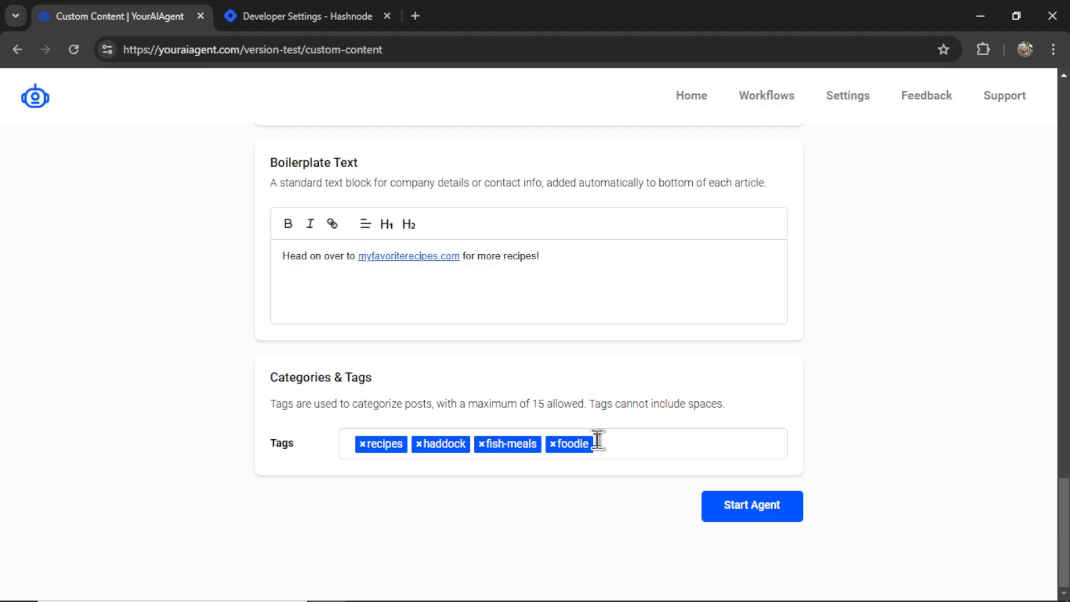
pyautogui.click(767, 521)
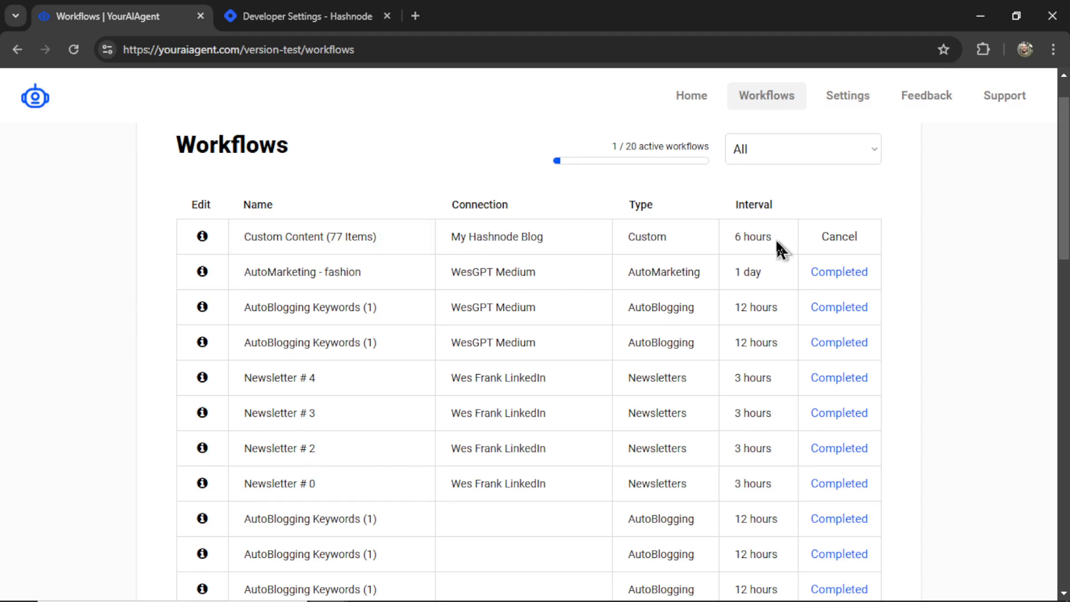
# Step: Review the 6-hour Custom Content workflow's schedule, prompts, item list and tags in its settings
pyautogui.moveTo(775, 238); pyautogui.dragTo(734, 239)
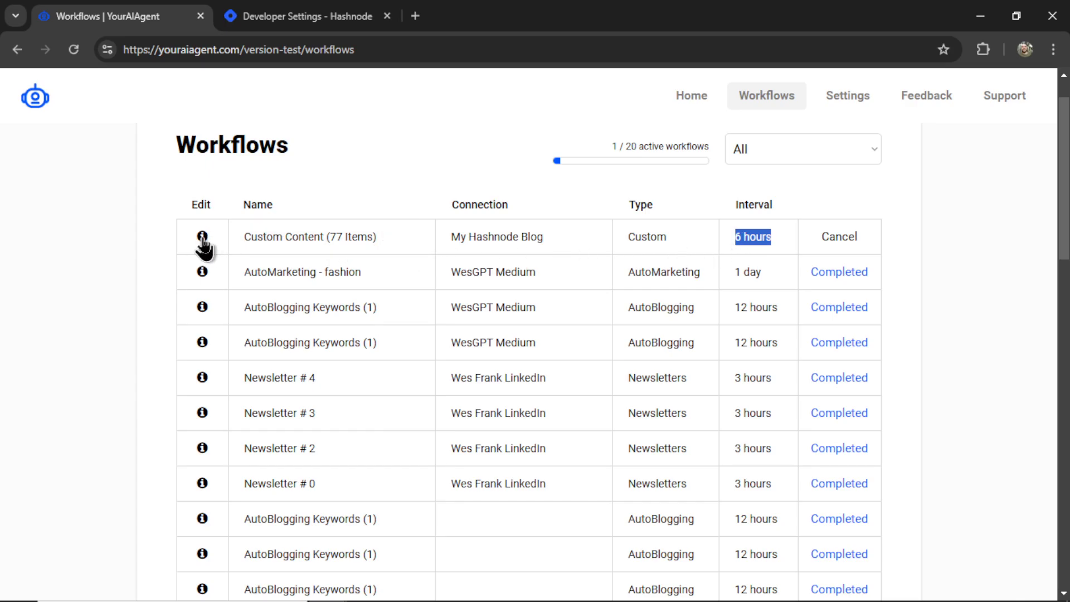
pyautogui.click(202, 237)
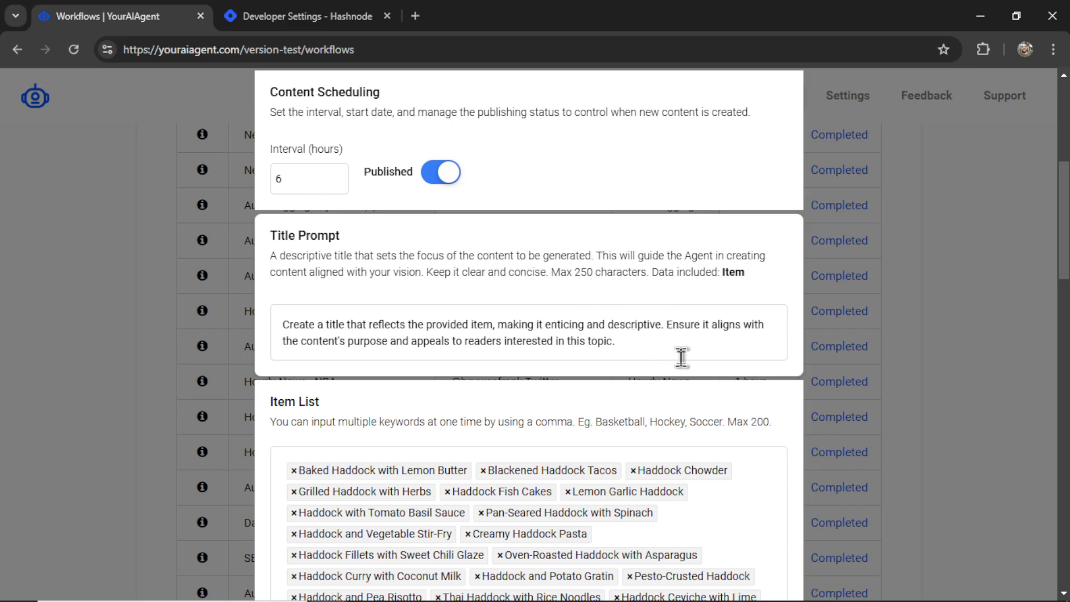
pyautogui.scroll(-5, 681, 357)
pyautogui.scroll(-2, 650, 446)
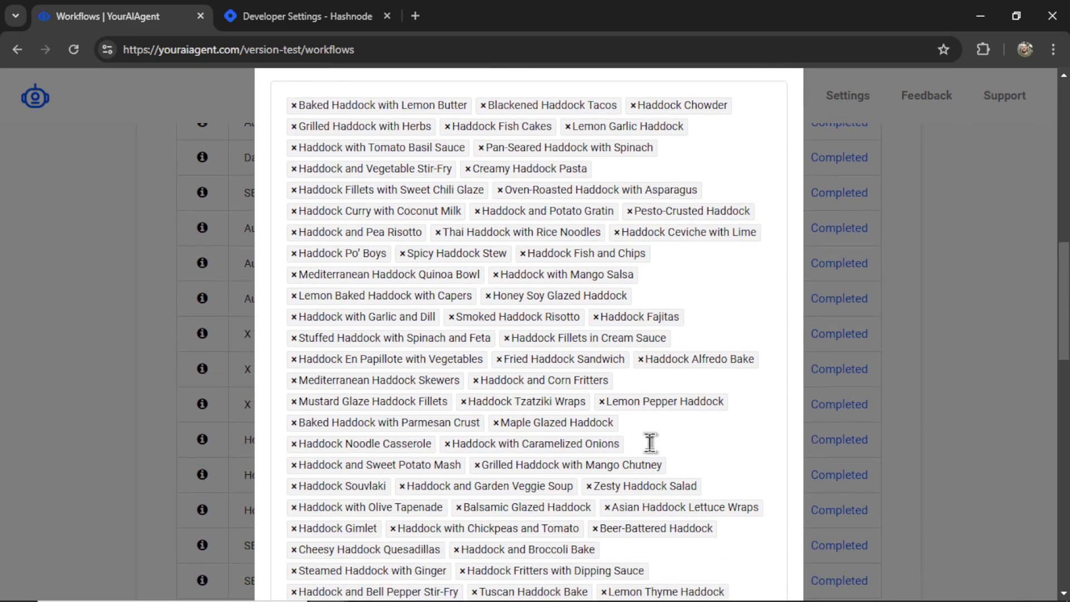
pyautogui.scroll(-10, 650, 443)
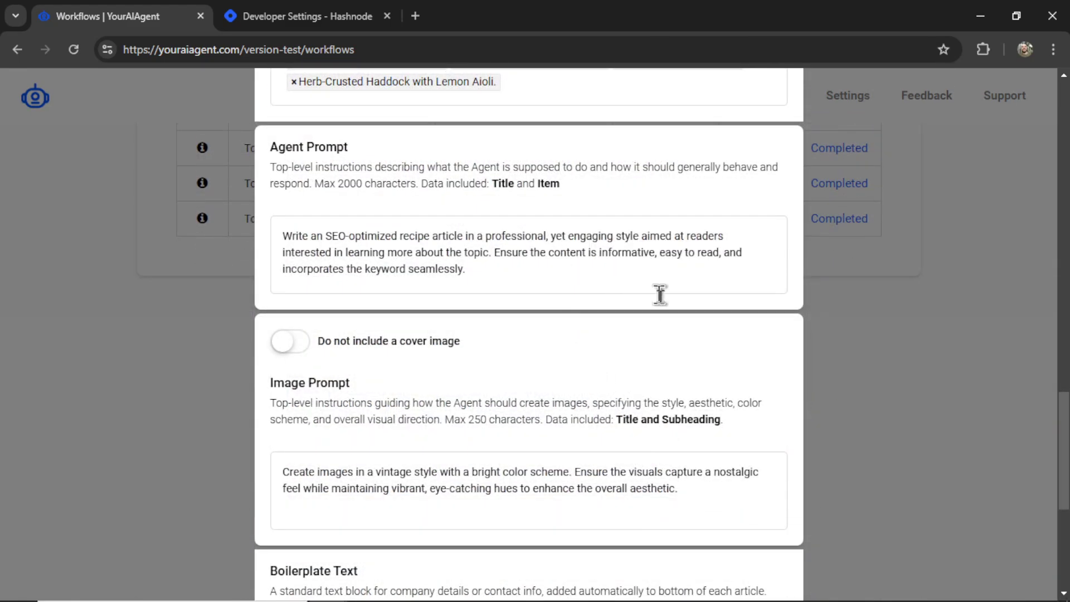
pyautogui.scroll(-4, 673, 311)
pyautogui.scroll(-2, 671, 465)
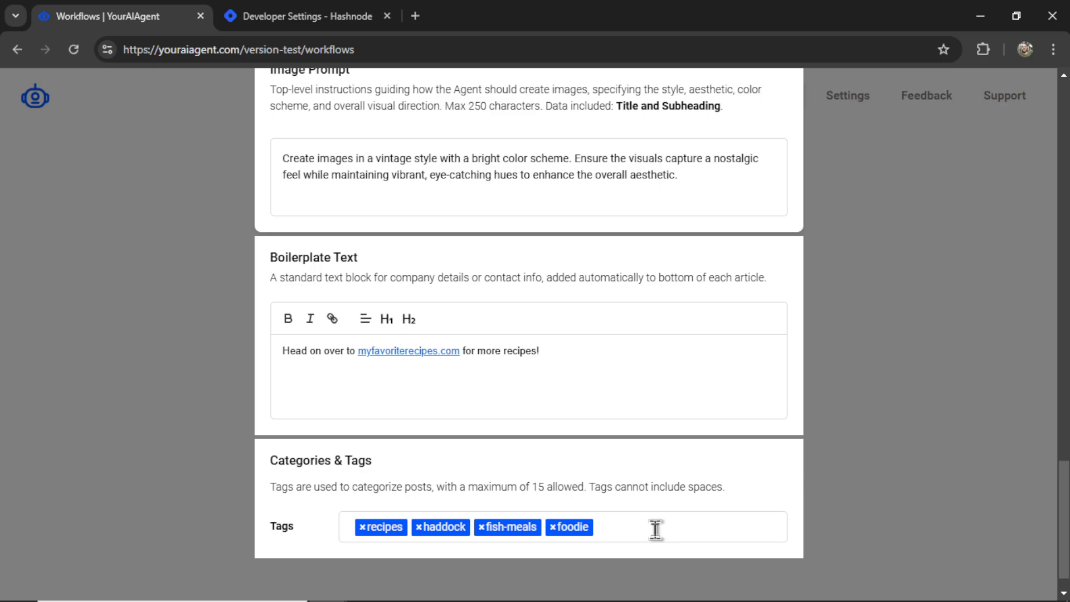
pyautogui.scroll(10, 542, 234)
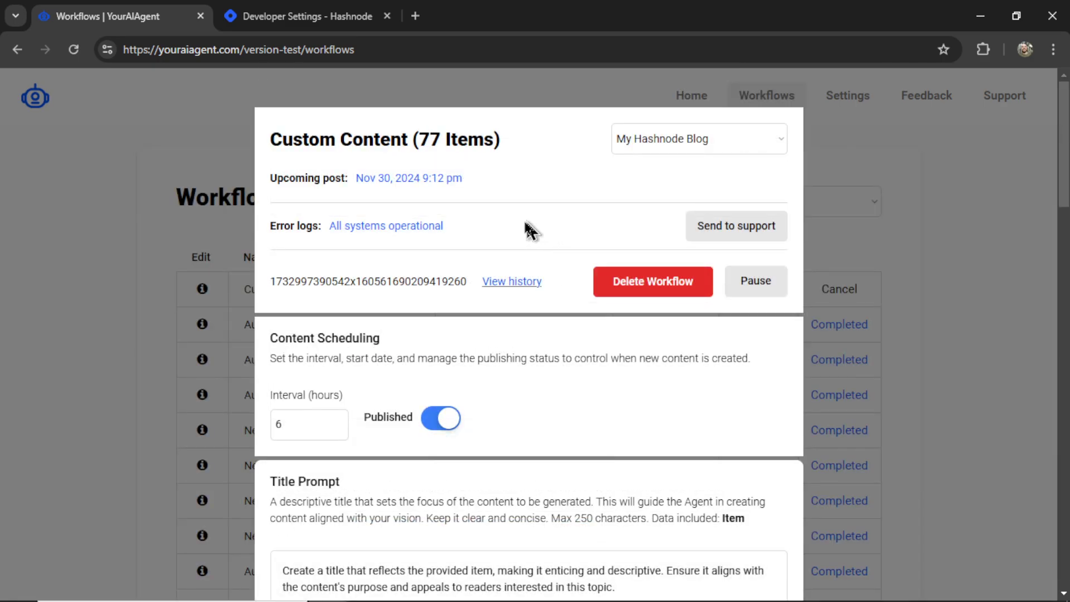
# Step: Select the generated baked haddock article's title and slug in the workflow history, then switch to Hashnode
pyautogui.click(524, 283)
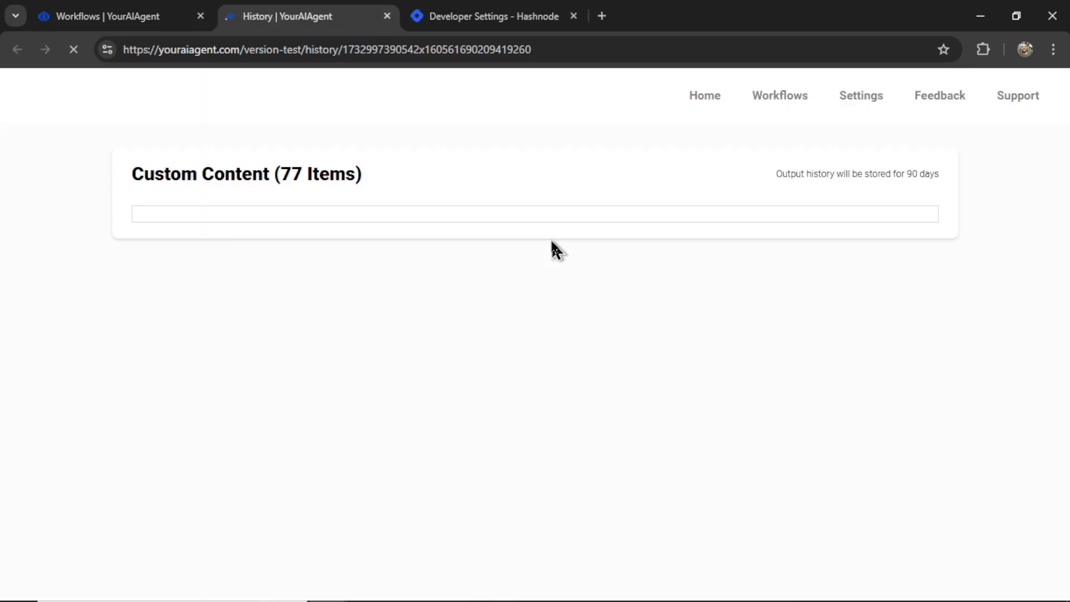
pyautogui.tripleClick(307, 223)
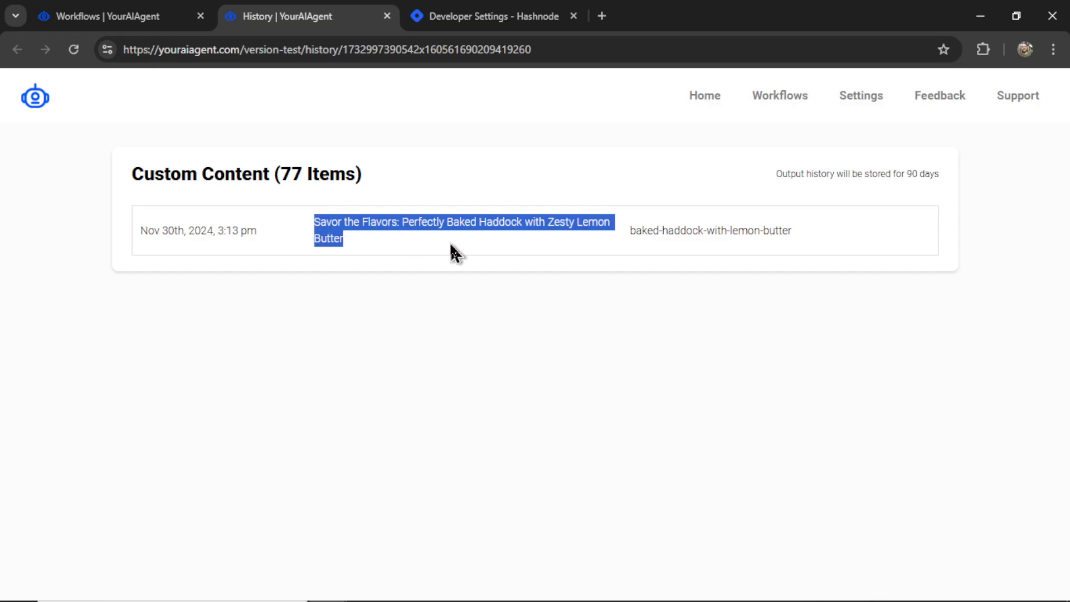
pyautogui.moveTo(792, 231); pyautogui.dragTo(633, 227)
pyautogui.hotkey('ctrl', 'shift', 'Tab')
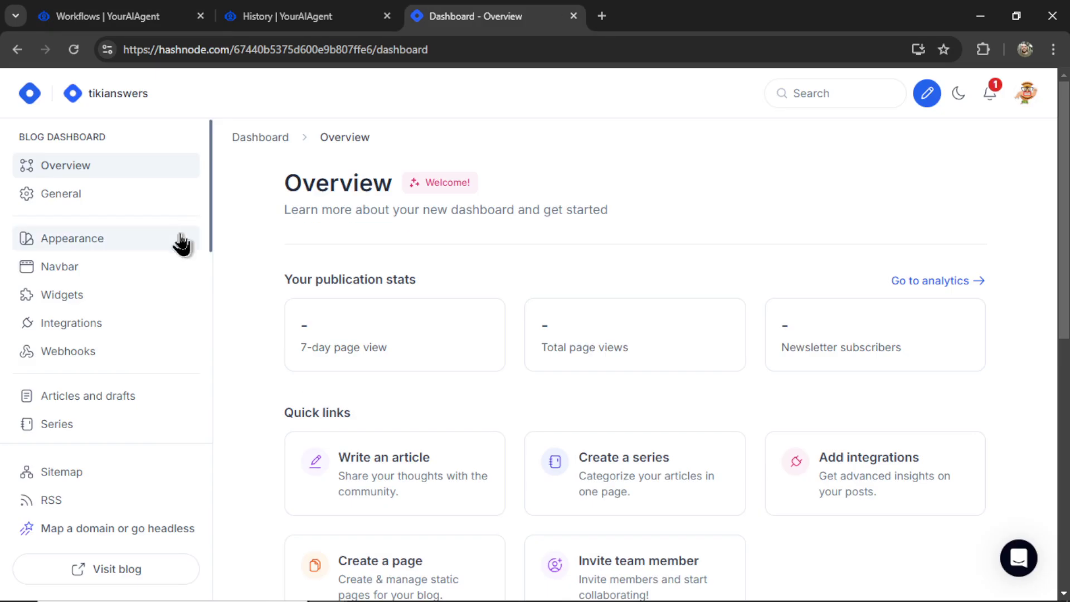
# Step: Read the published Baked Haddock with Lemon Butter article down to its 'For more seafood recipes' paragraph
pyautogui.click(120, 397)
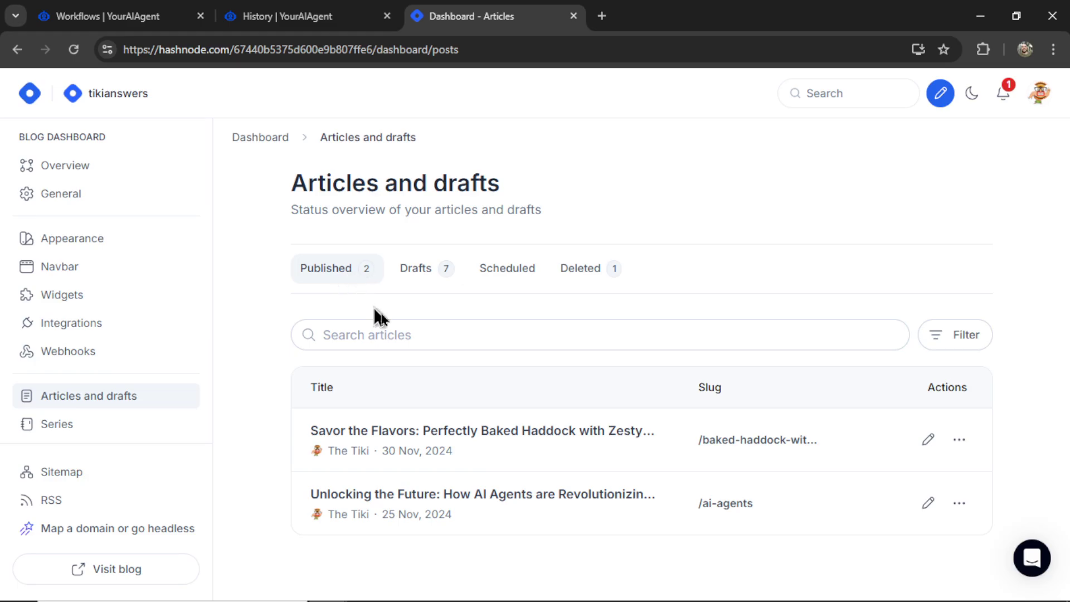
pyautogui.click(569, 438)
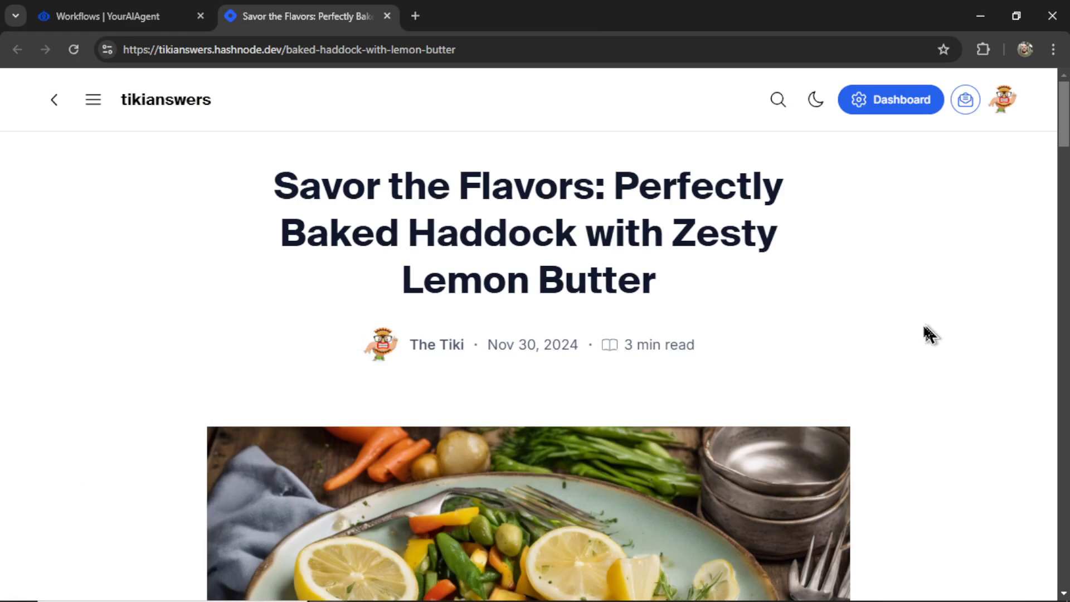
pyautogui.scroll(-5, 950, 330)
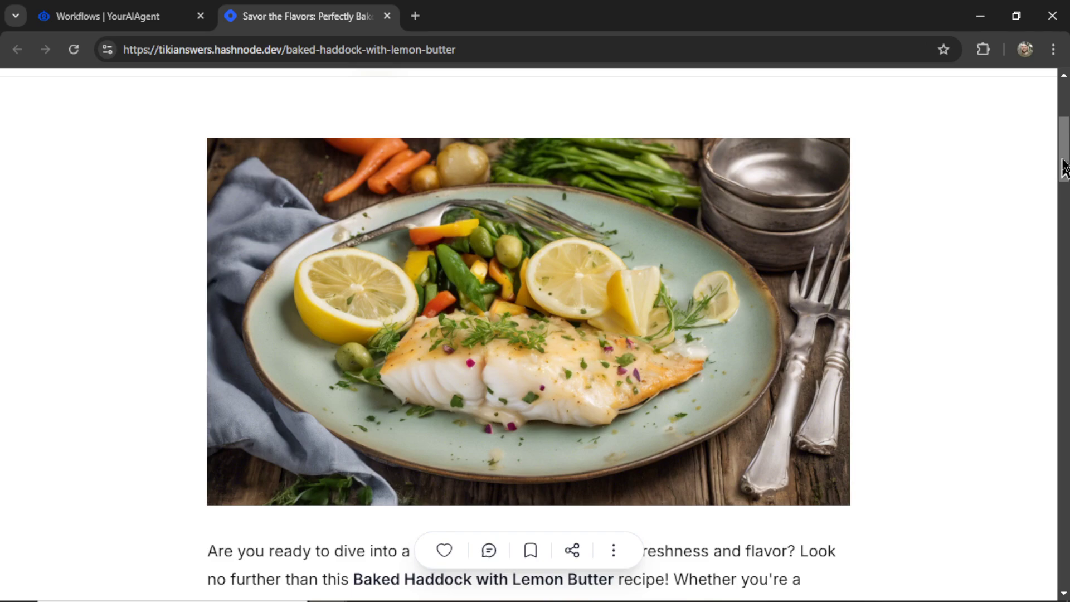
pyautogui.moveTo(1065, 168); pyautogui.dragTo(1065, 181)
pyautogui.scroll(-12, 535, 334)
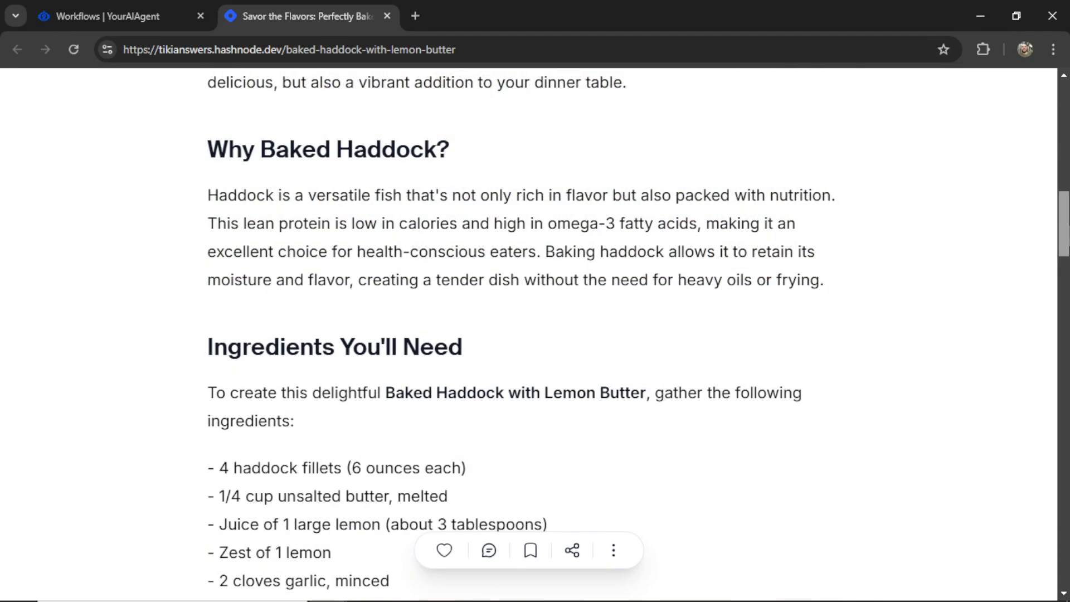
pyautogui.scroll(-10, 535, 334)
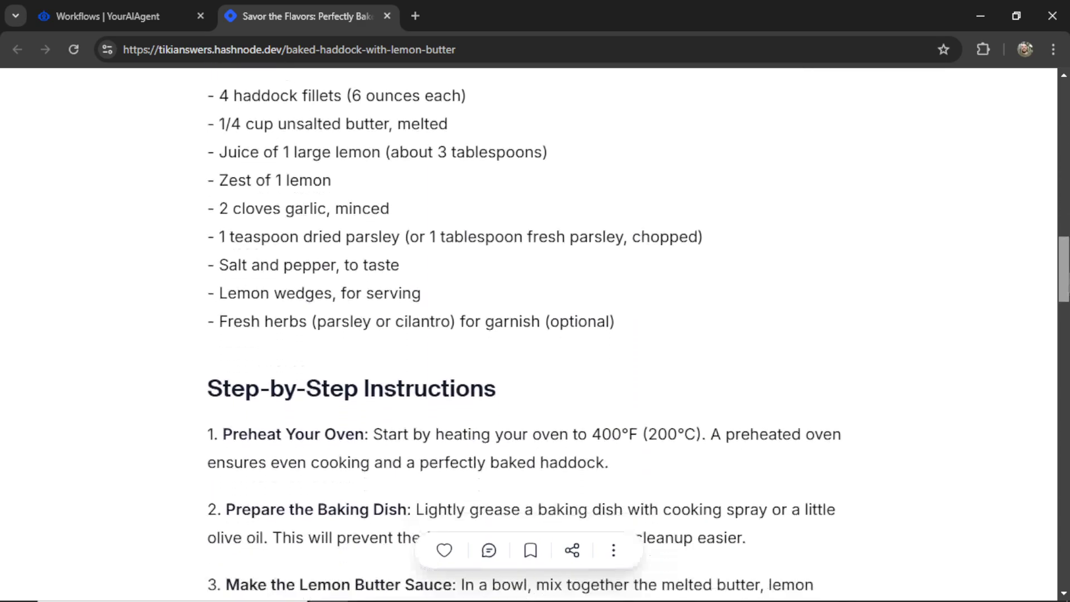
pyautogui.moveTo(1065, 323); pyautogui.dragTo(1065, 458)
pyautogui.moveTo(659, 287); pyautogui.dragTo(205, 230)
pyautogui.click(428, 356)
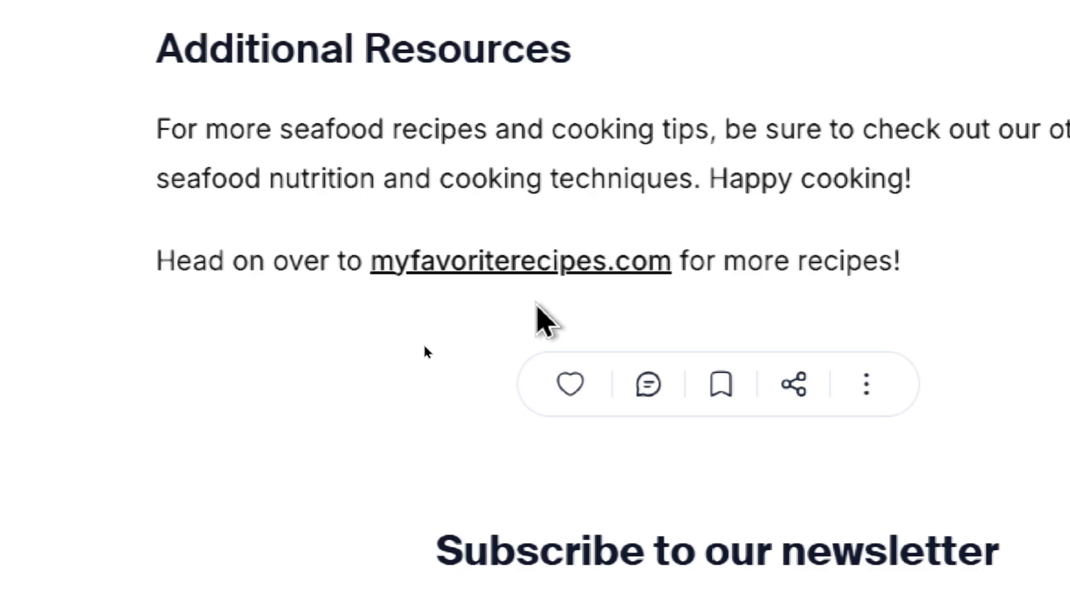